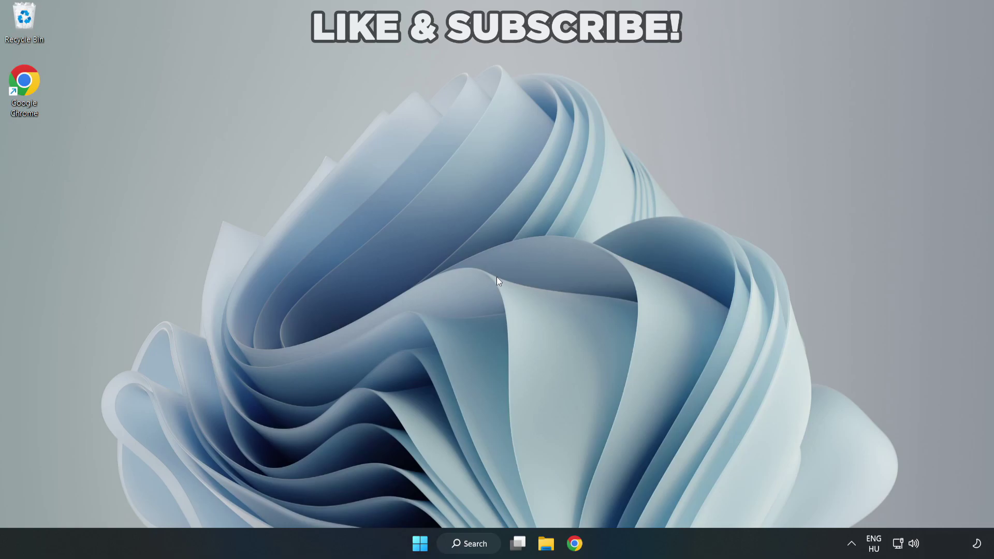
Step: Search Windows for 'device manager' and launch Device Manager from the best match
click(475, 547)
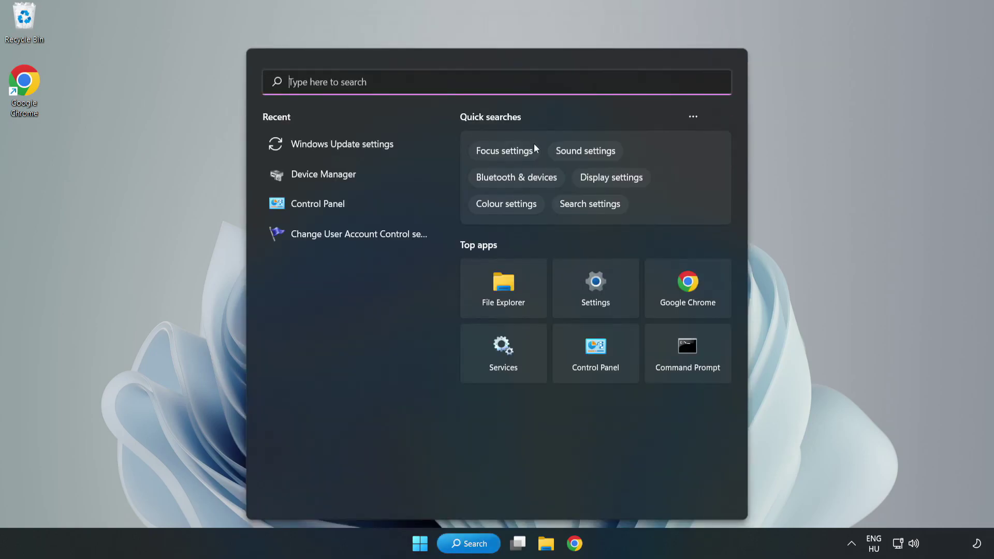
text(device m)
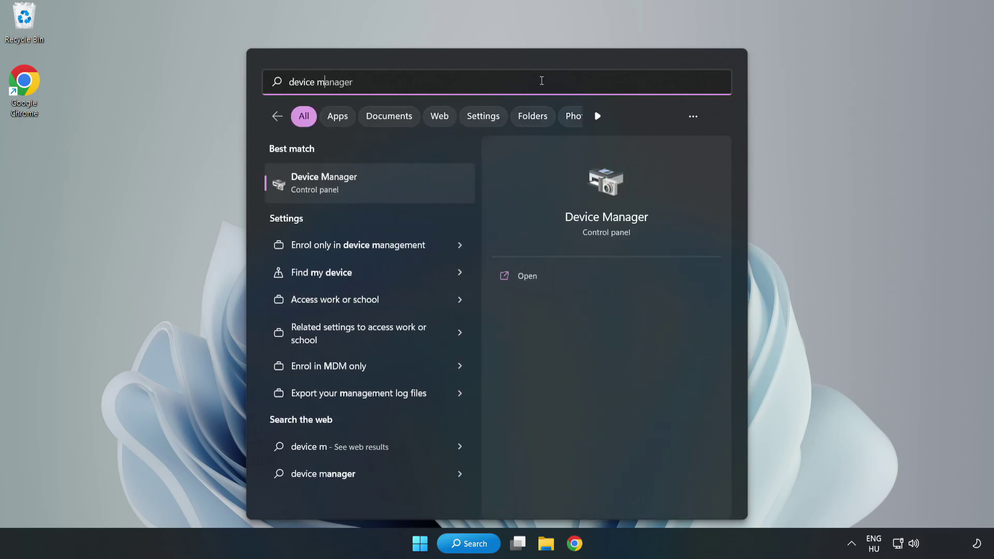
text(anager)
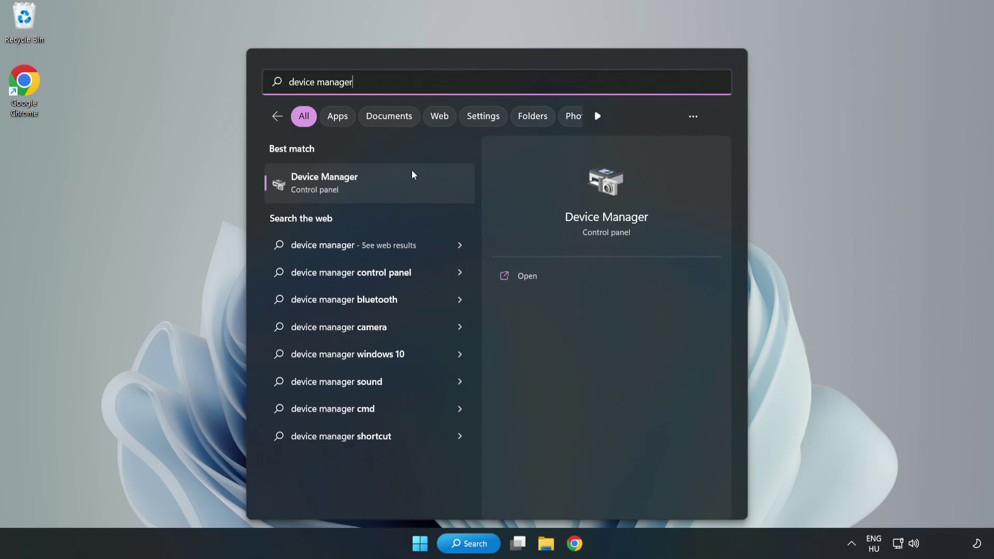
click(371, 192)
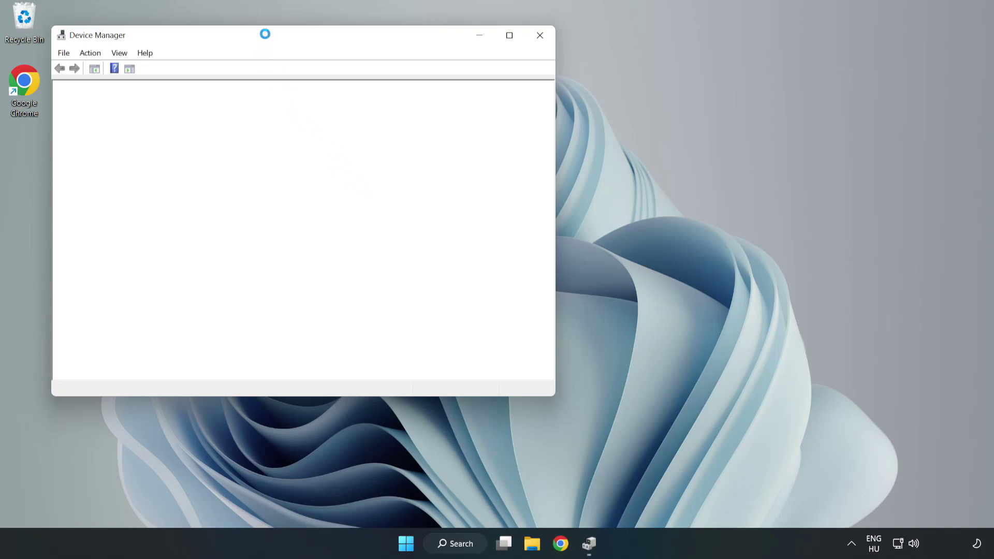
Step: Run an automatic driver update for the VMware SVGA 3D display adapter, which finds the best driver already installed
drag(266, 34, 443, 90)
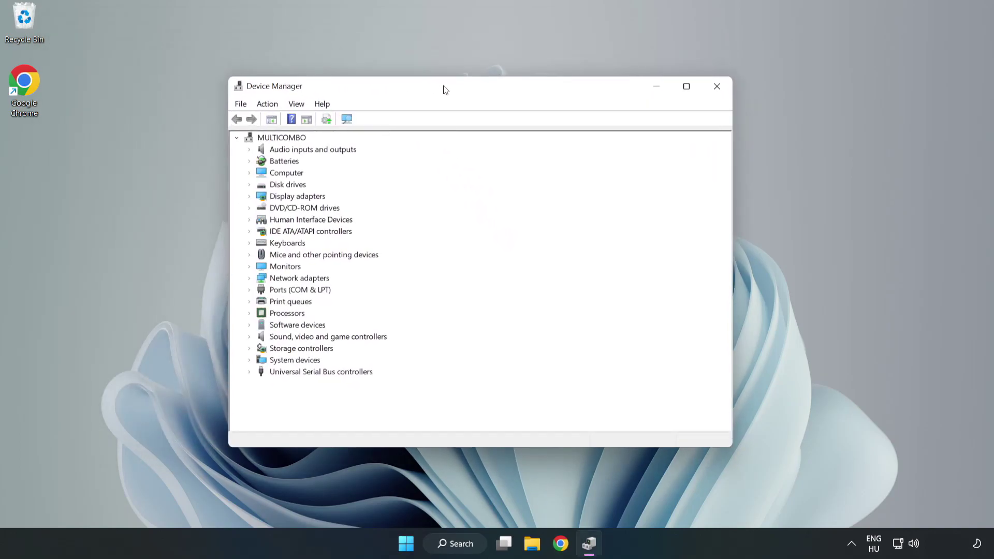
click(266, 199)
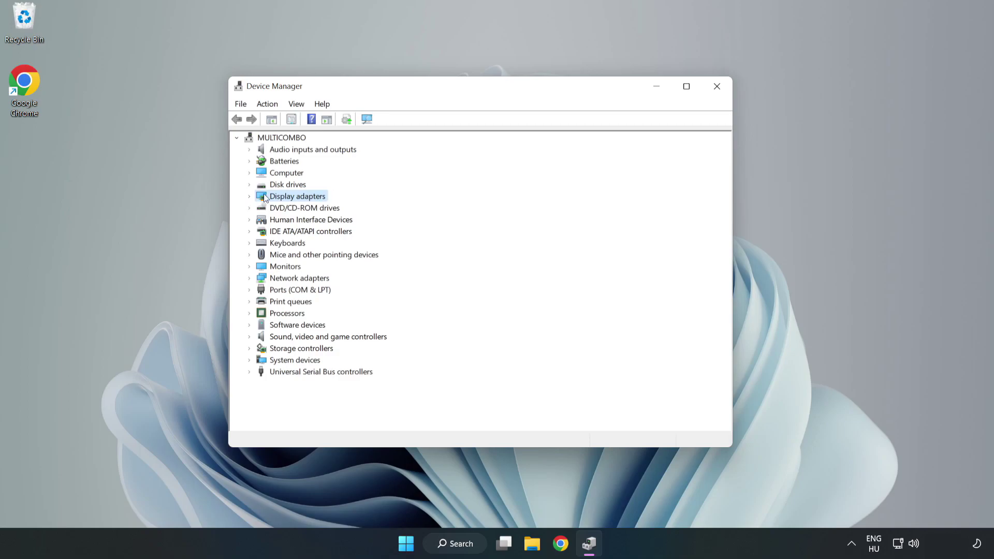
click(249, 197)
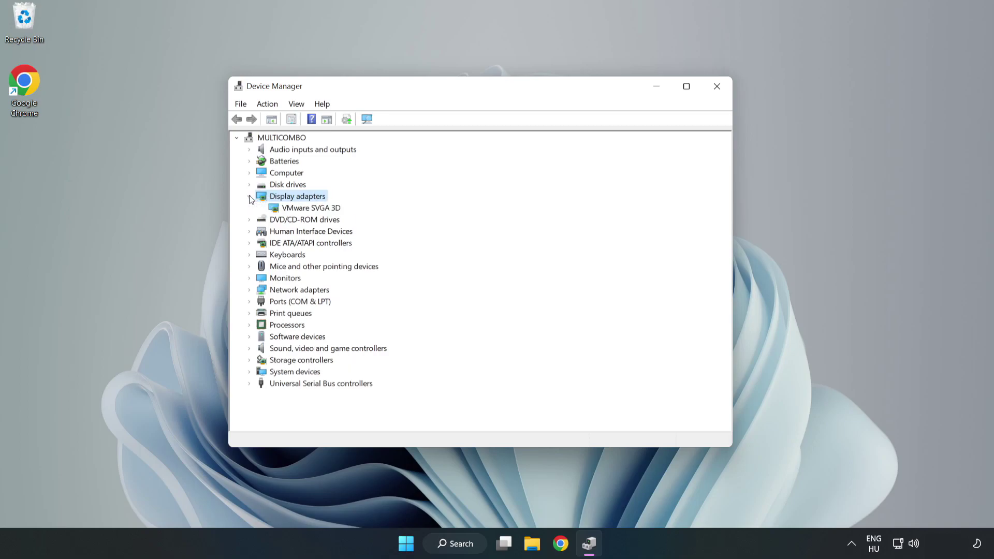
click(306, 208)
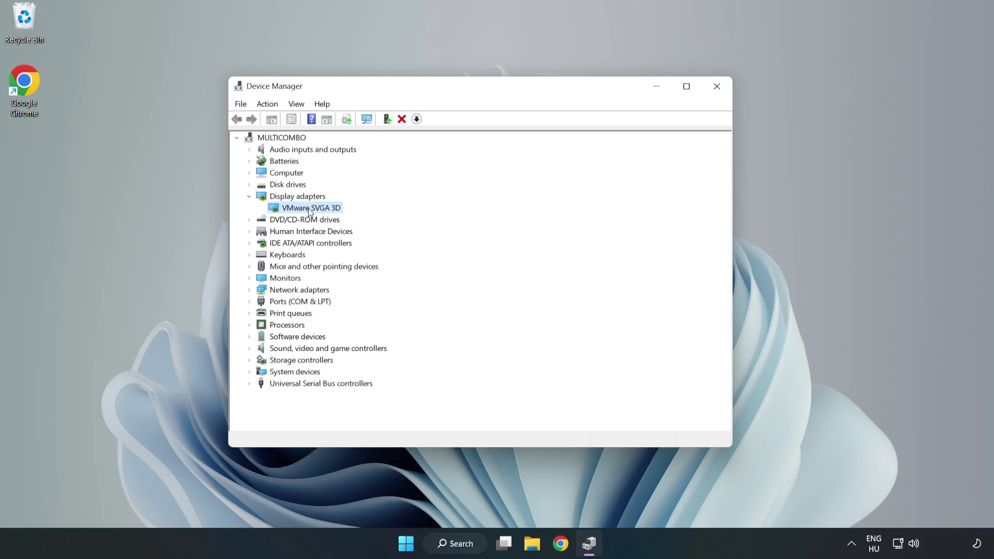
right_click(309, 209)
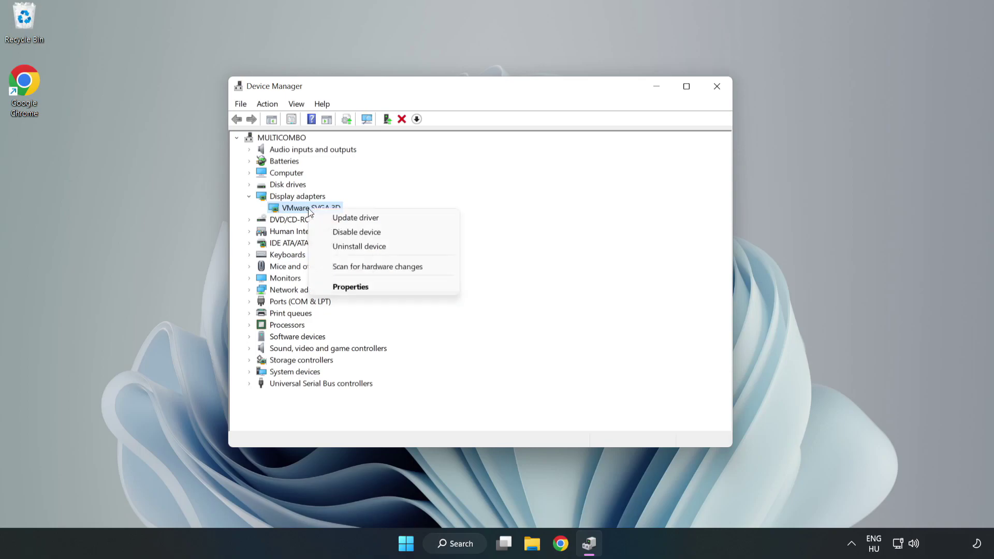
click(386, 222)
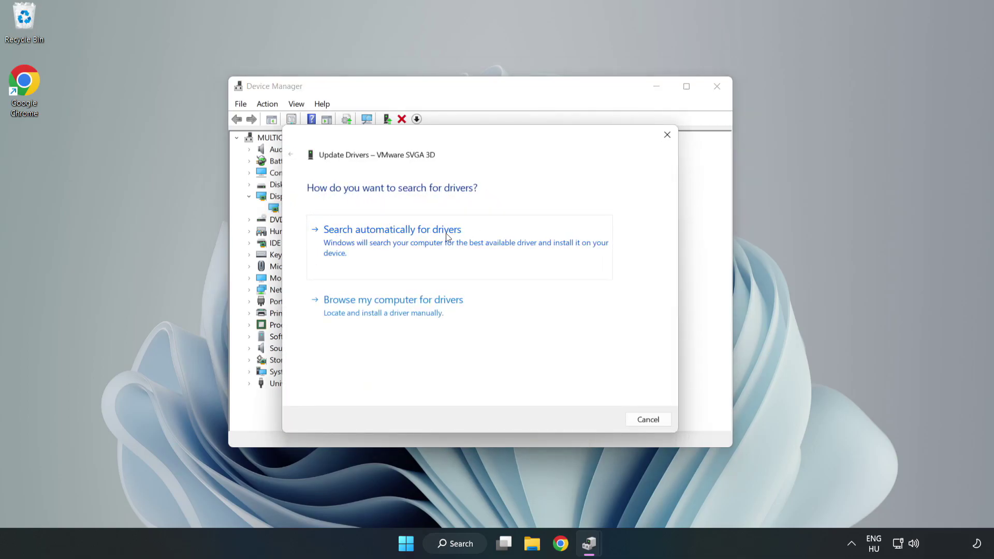
click(396, 242)
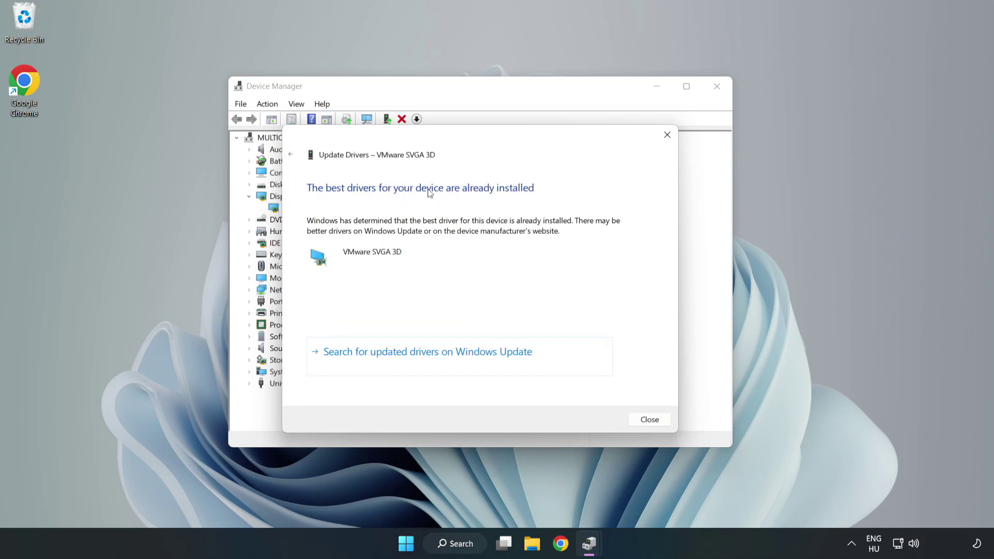
click(649, 420)
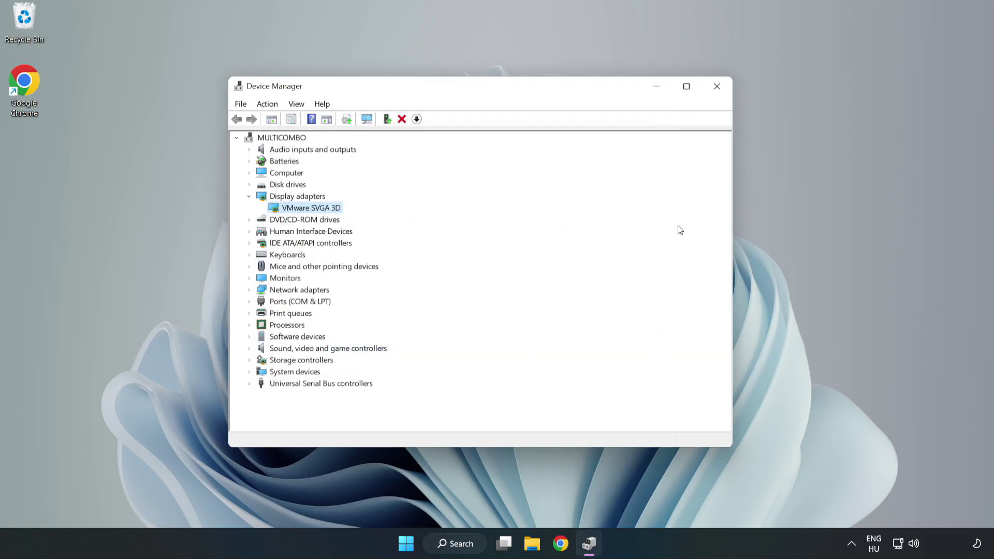
Step: Close Device Manager, then check for updates in Windows Update settings, which reports up to date
click(718, 87)
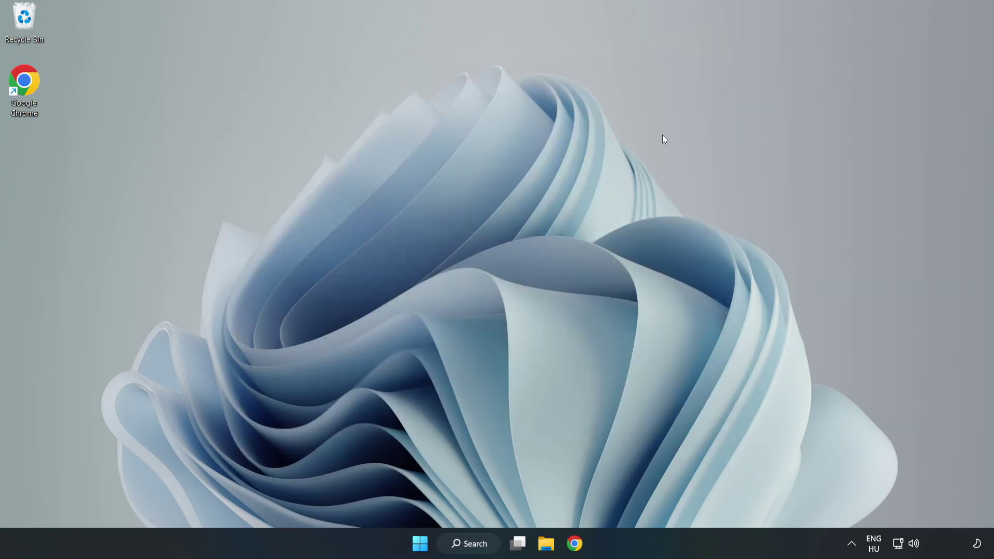
click(471, 544)
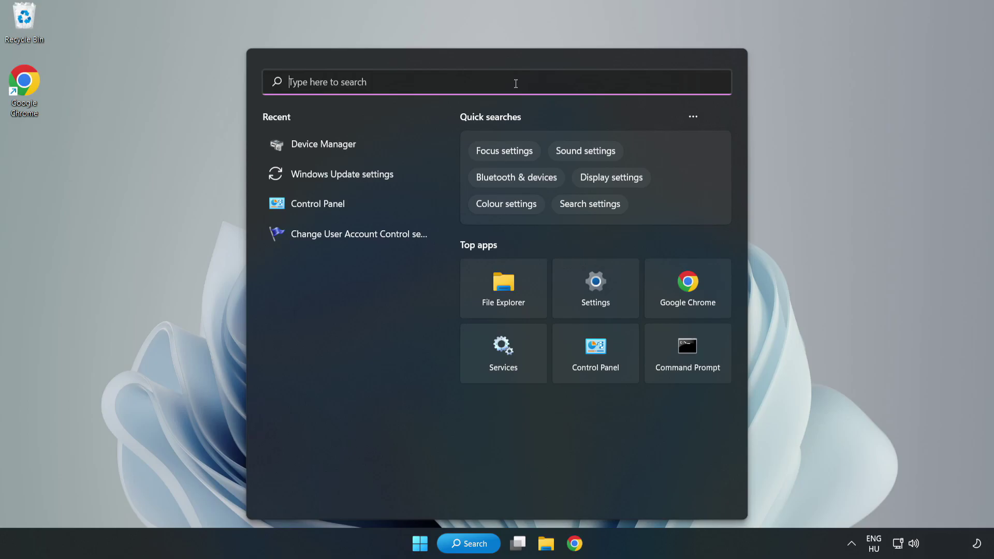
text(updates)
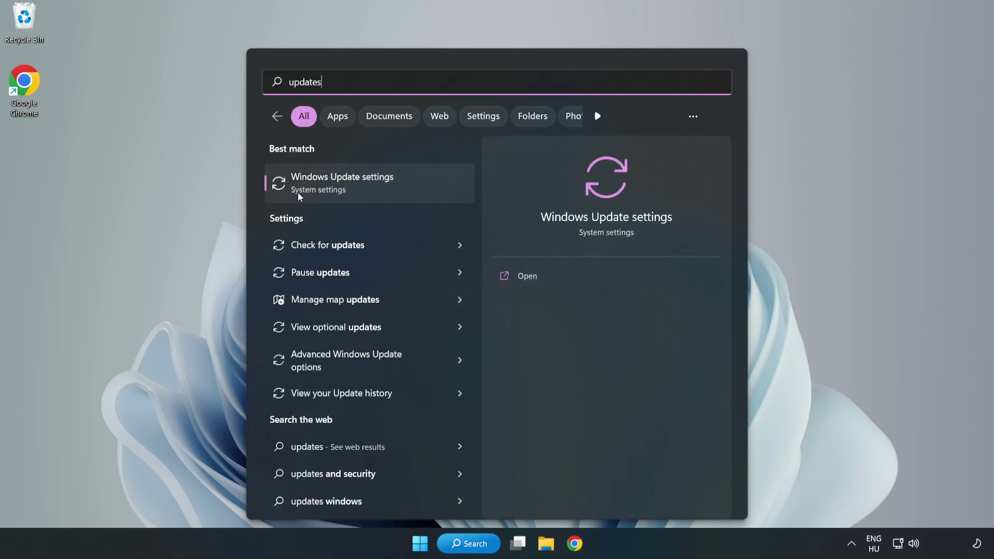
click(355, 189)
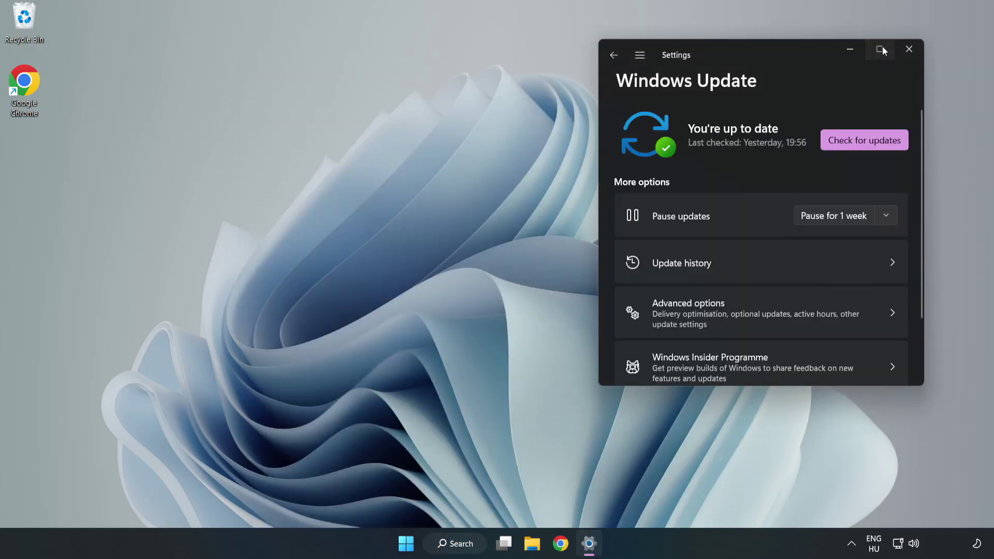
click(880, 48)
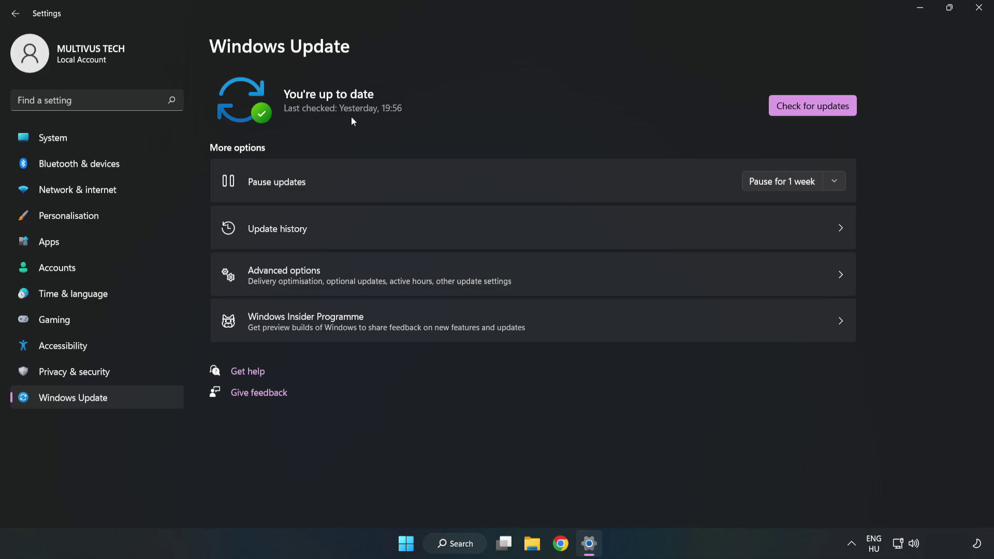
click(816, 108)
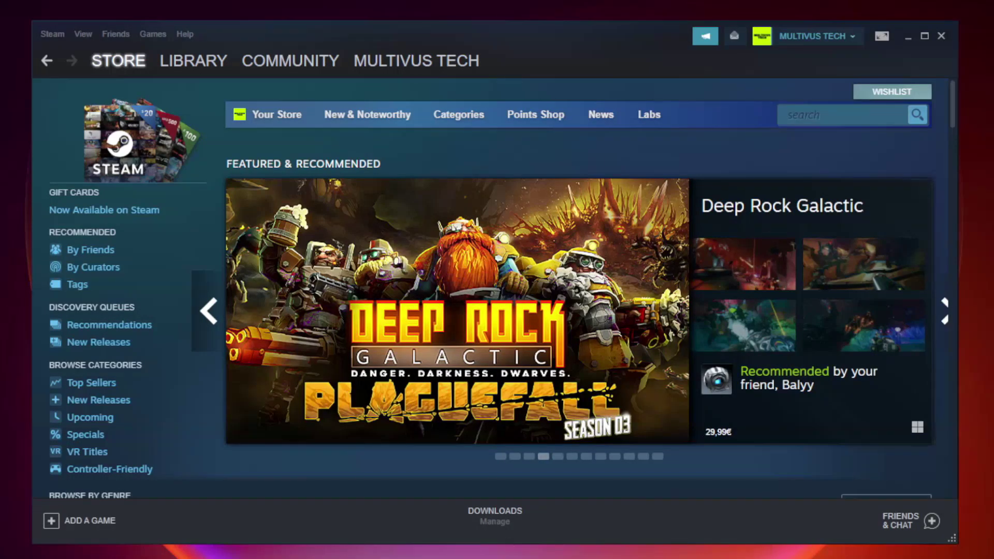
Step: Verify the integrity of Unturned's local files from its Steam Properties; all 9192 files validate
mouse_move(196, 63)
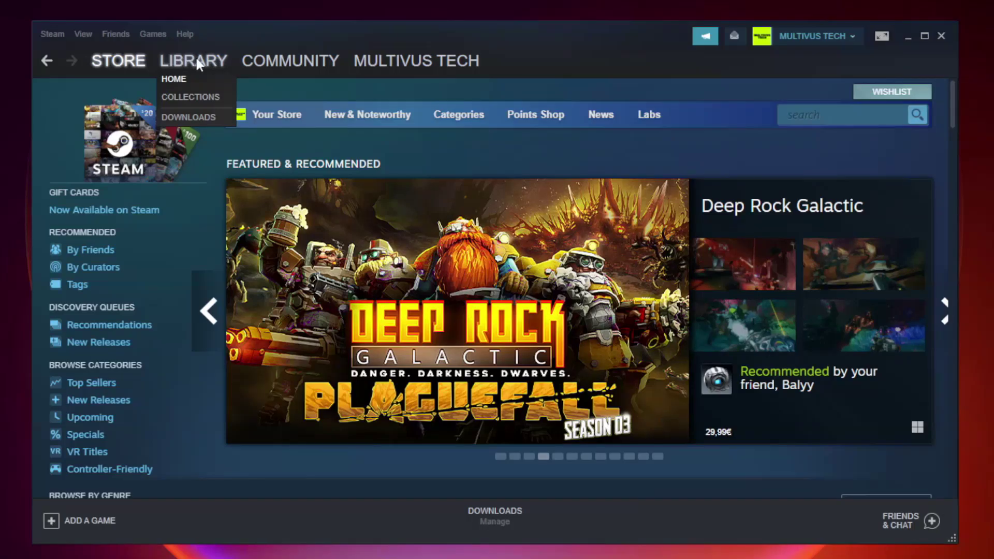
click(201, 65)
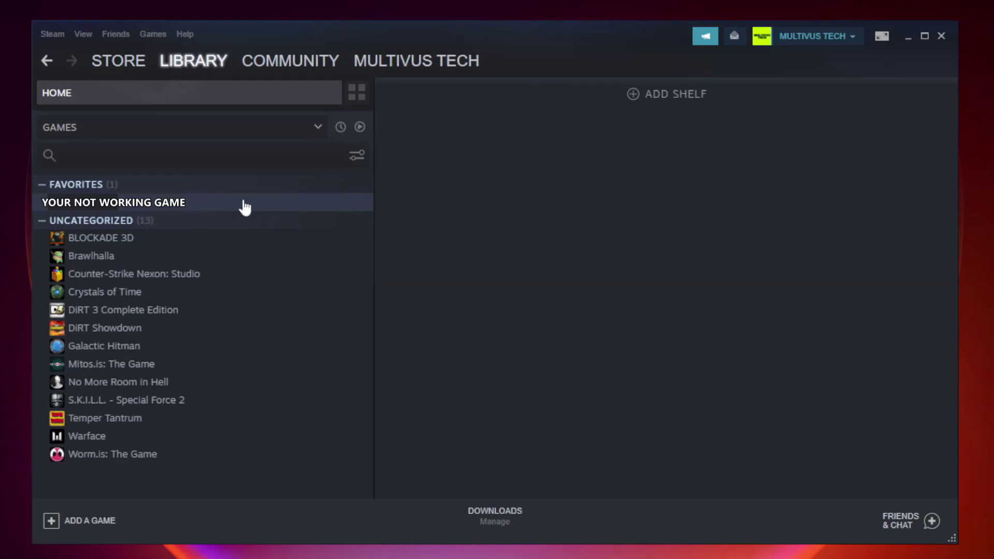
right_click(216, 207)
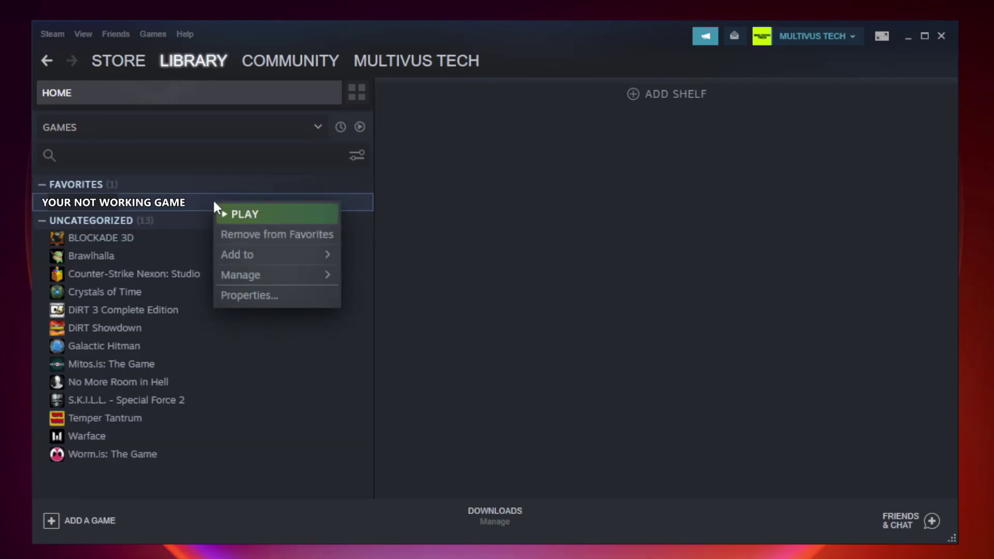
click(274, 294)
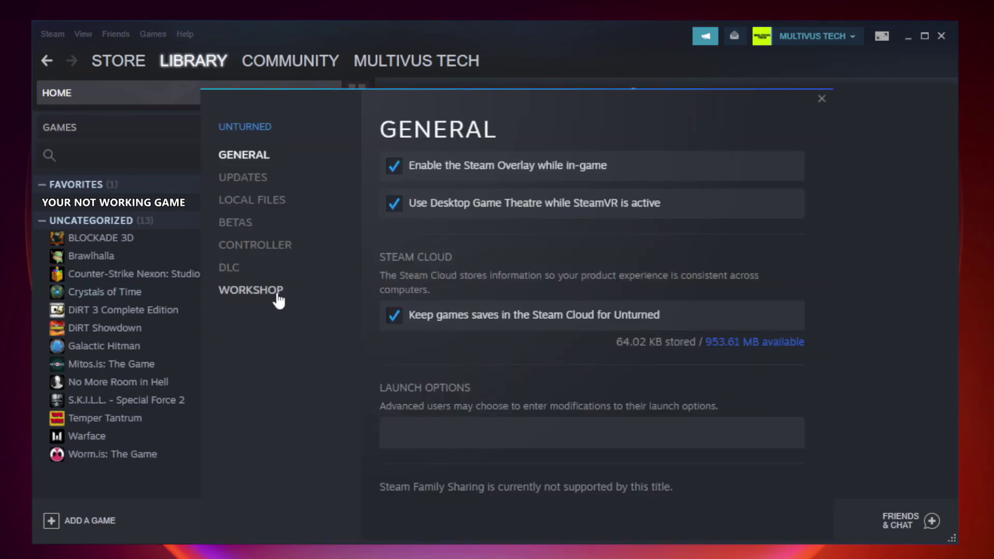
click(263, 207)
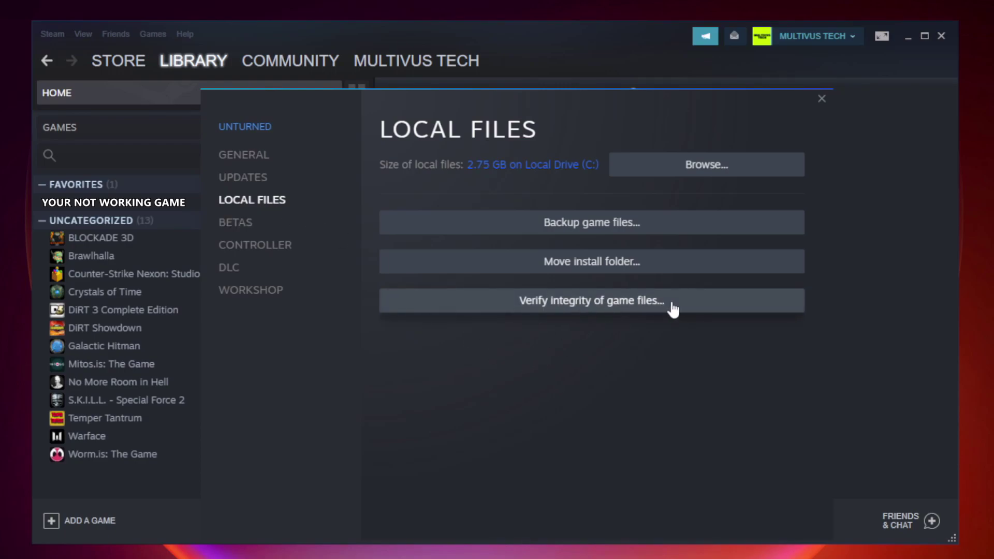
click(600, 306)
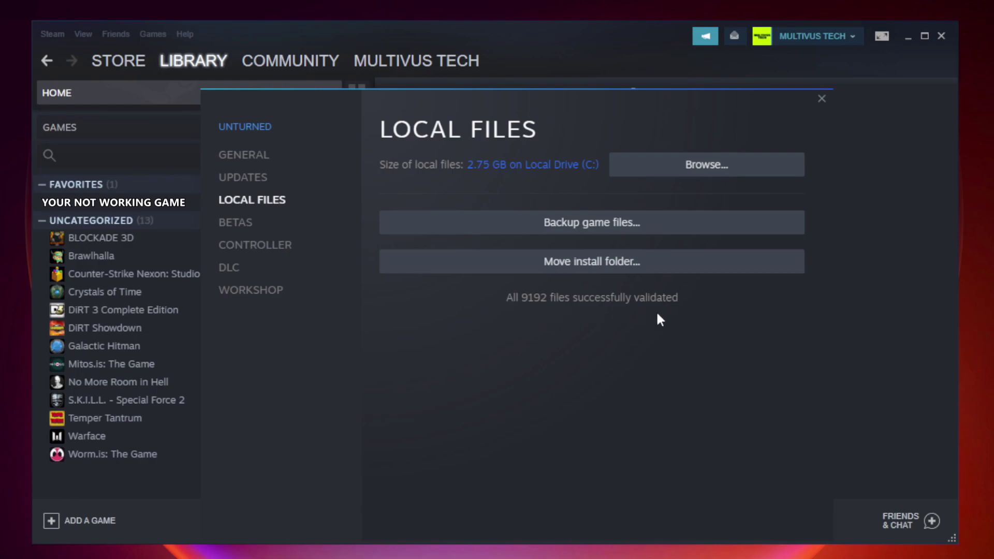
Step: Browse to the game's install folder and open Properties for the YOUR NOT WORKING GAME shortcut
click(711, 178)
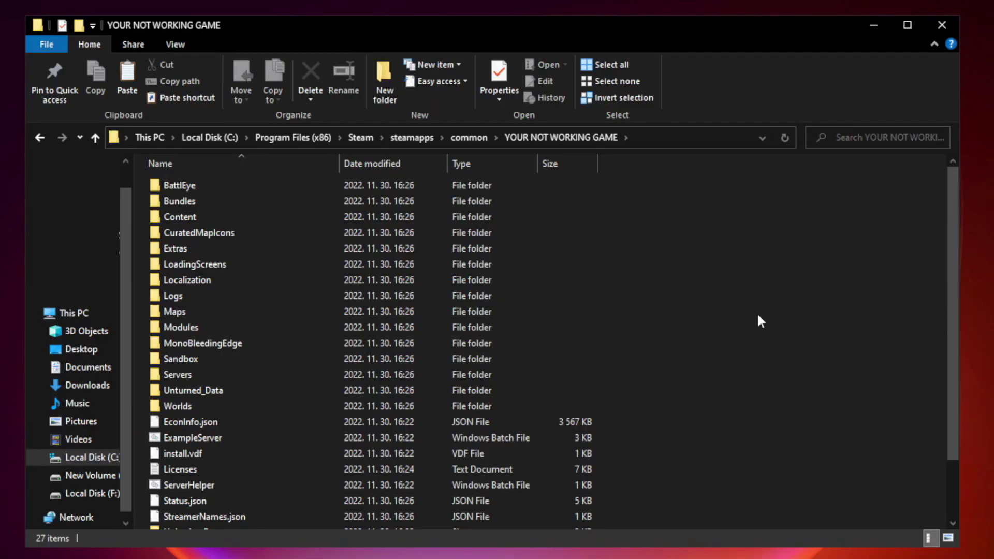
drag(954, 271, 955, 357)
click(395, 520)
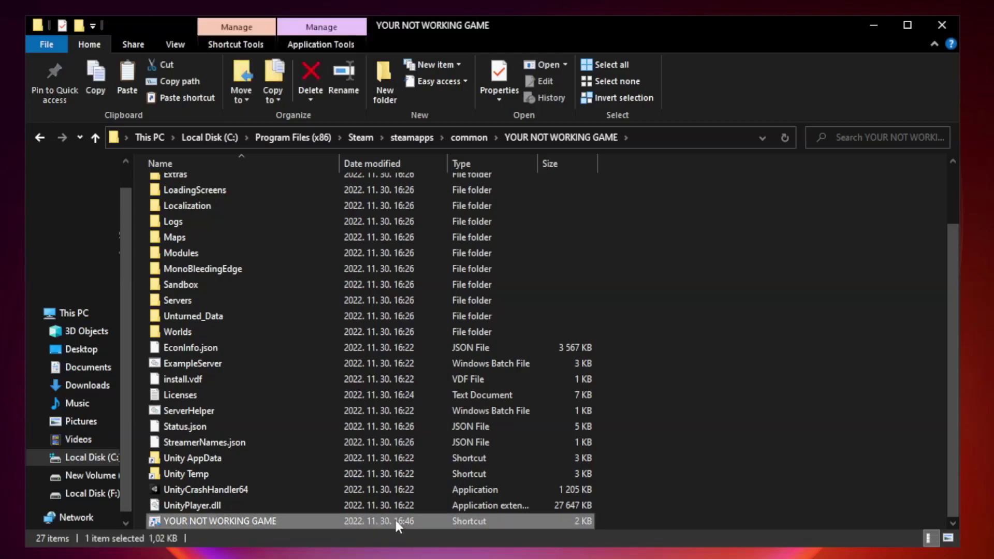
right_click(337, 521)
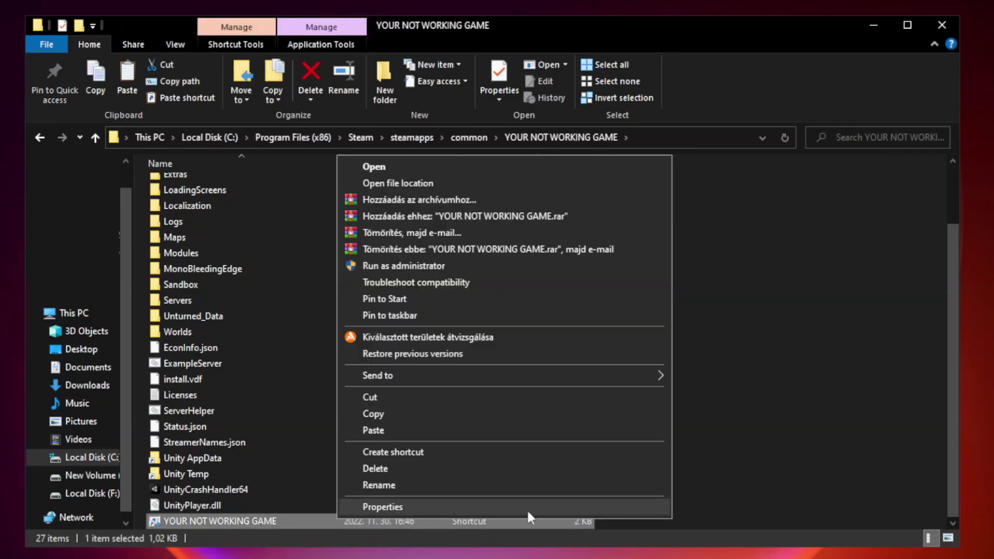
click(501, 506)
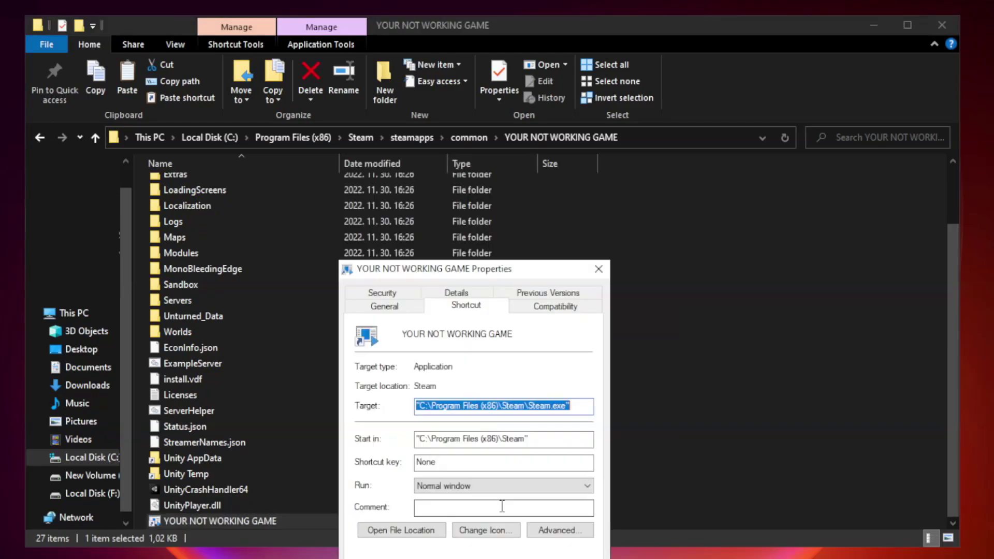
drag(494, 273, 494, 115)
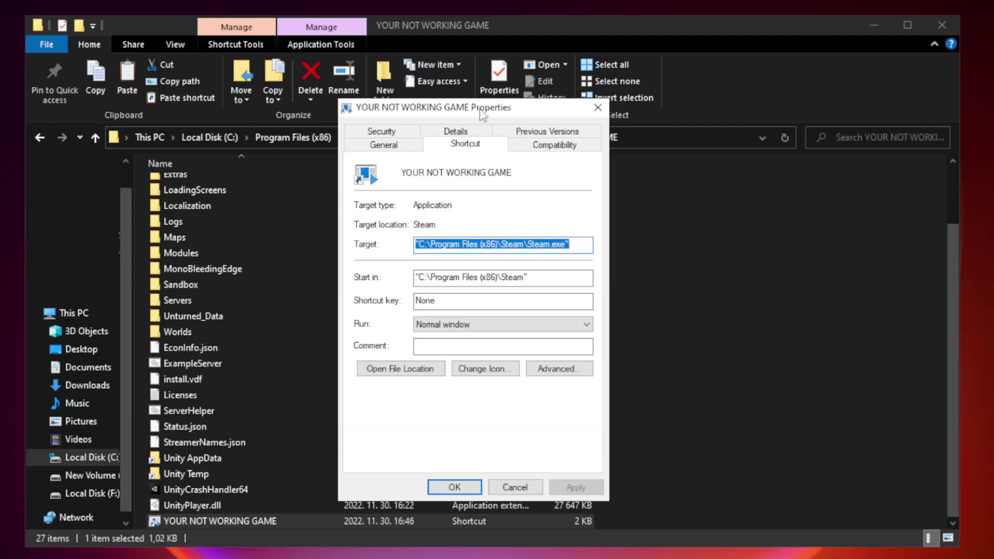
Step: Set the shortcut to Windows 8 compatibility mode, disable fullscreen optimizations, run as administrator, and apply
click(553, 148)
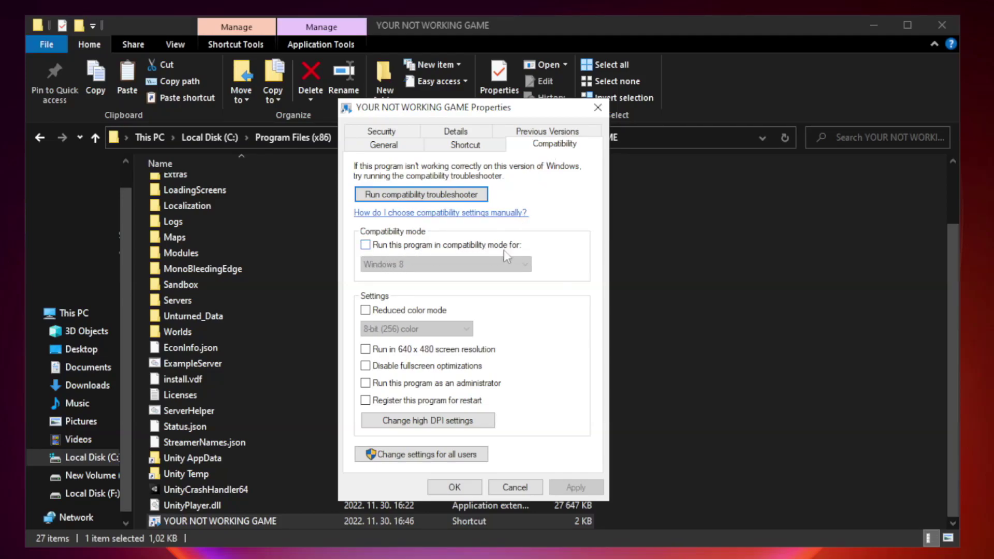
click(395, 245)
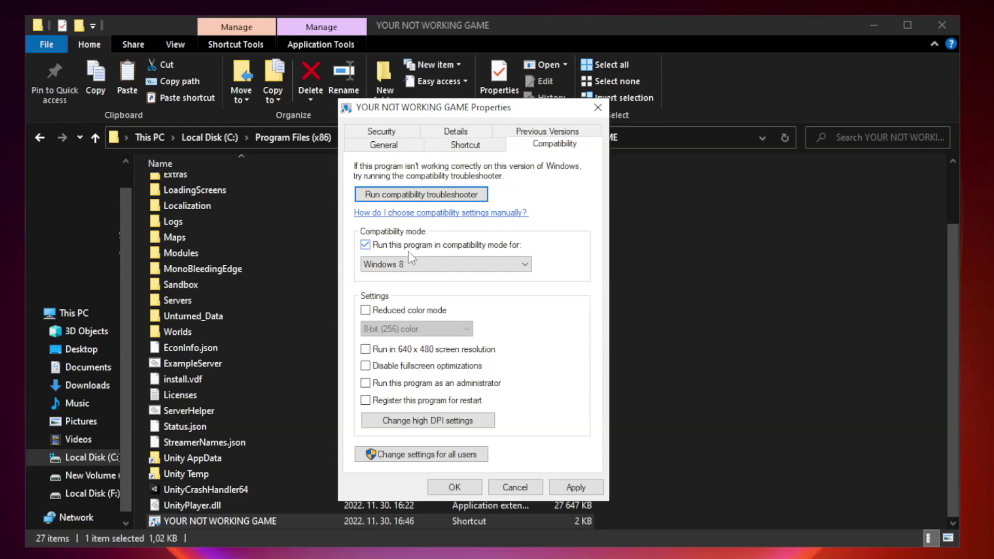
click(444, 264)
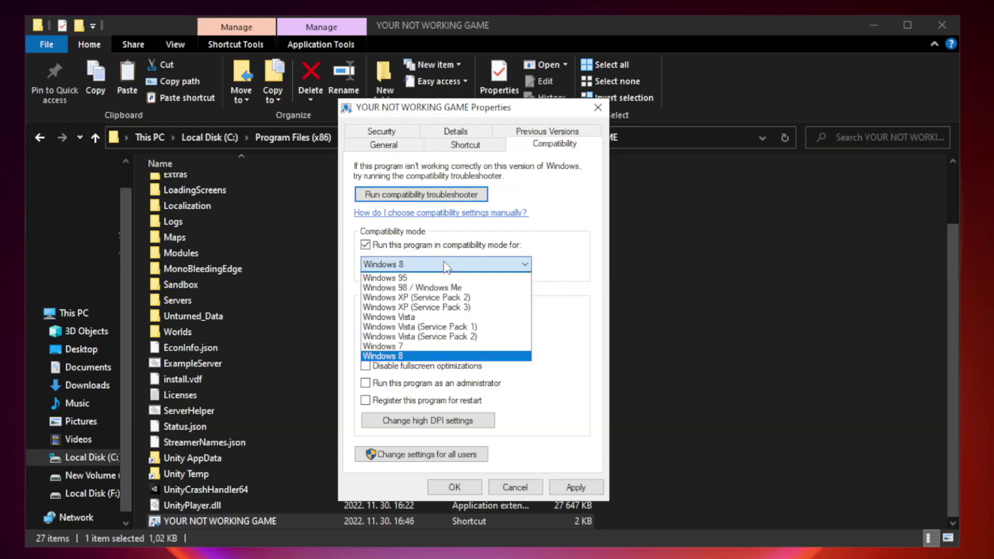
click(420, 356)
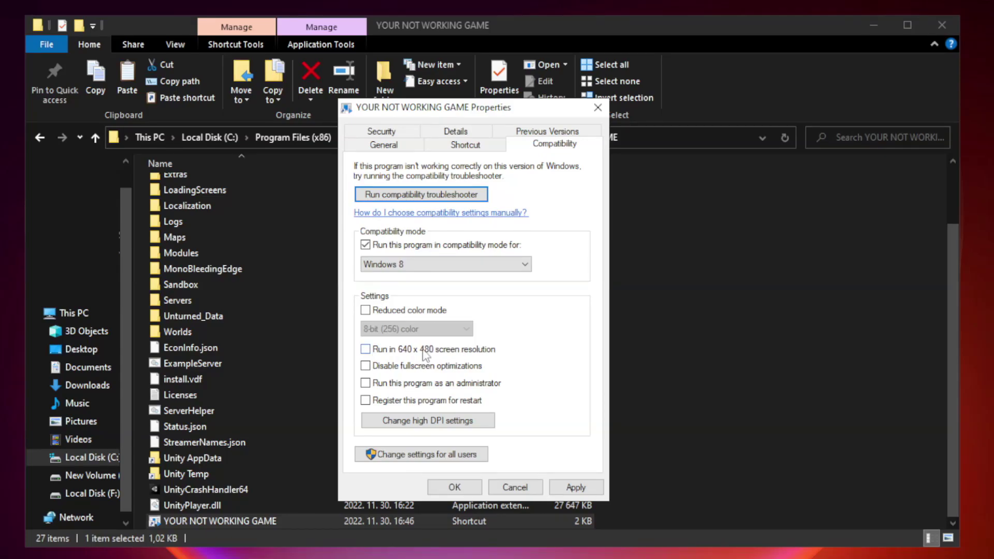
click(389, 372)
click(391, 385)
click(584, 489)
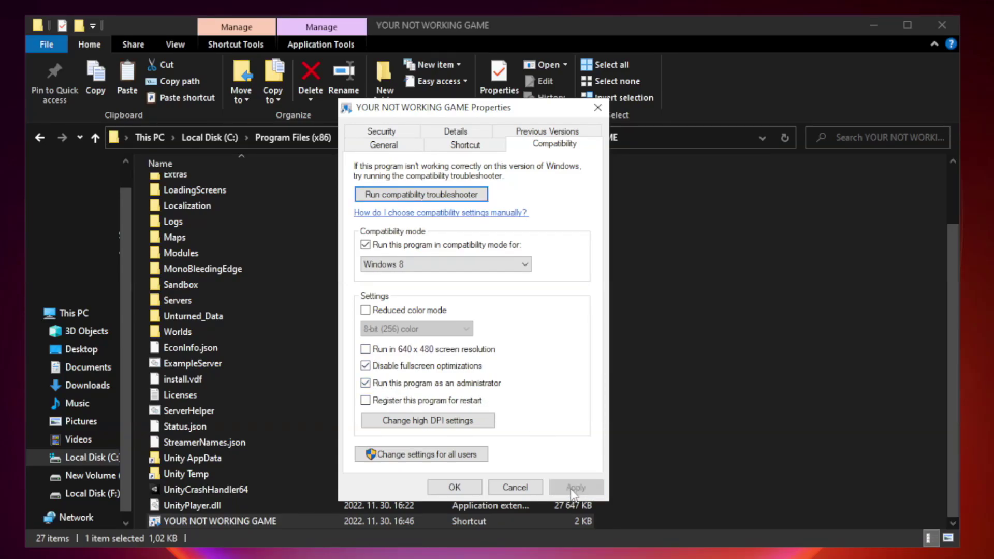
click(454, 488)
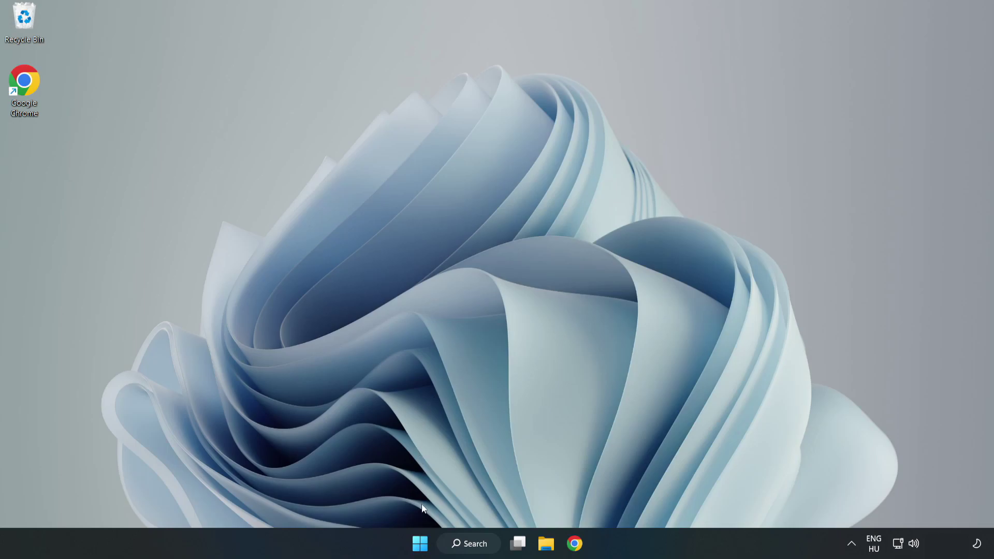
Step: Right-click the Start button to bring up the quick link menu
right_click(421, 546)
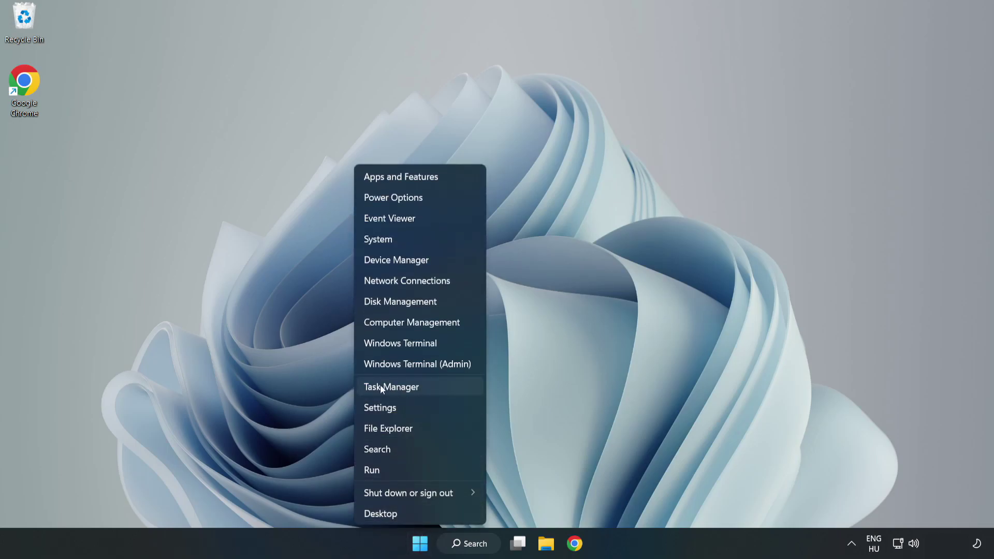
Step: In Task Manager's Startup apps, disable Cortana, Microsoft Edge, Microsoft Teams and Phone Link
click(419, 388)
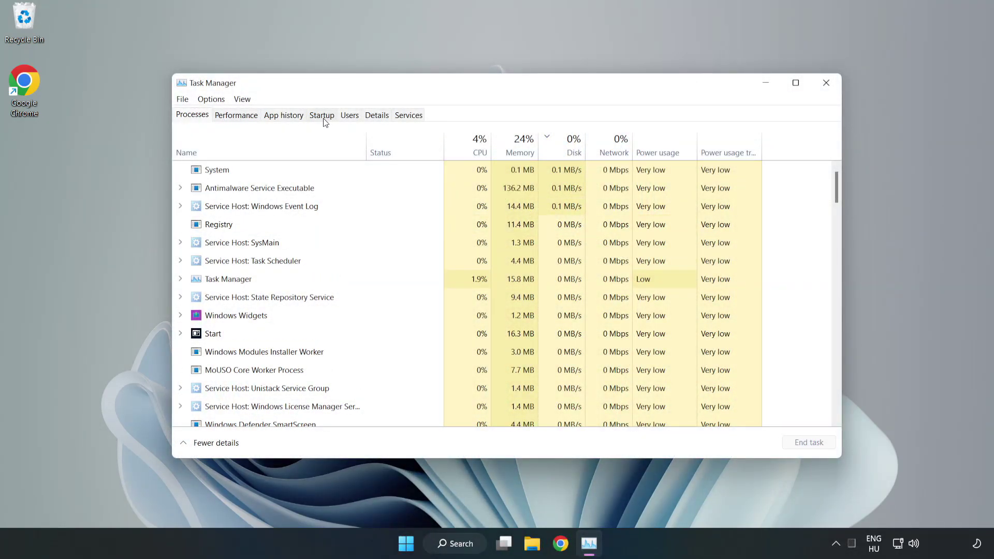
click(323, 118)
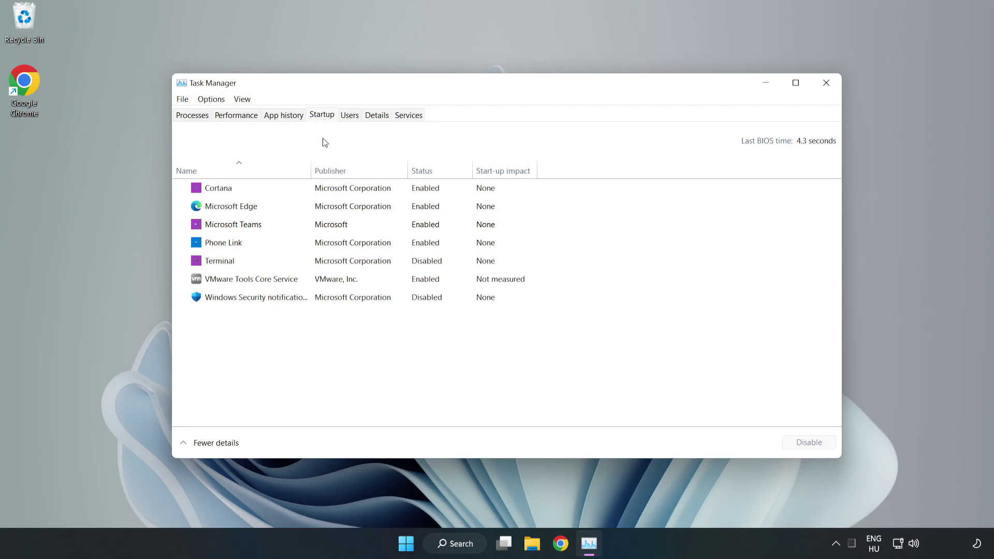
click(807, 443)
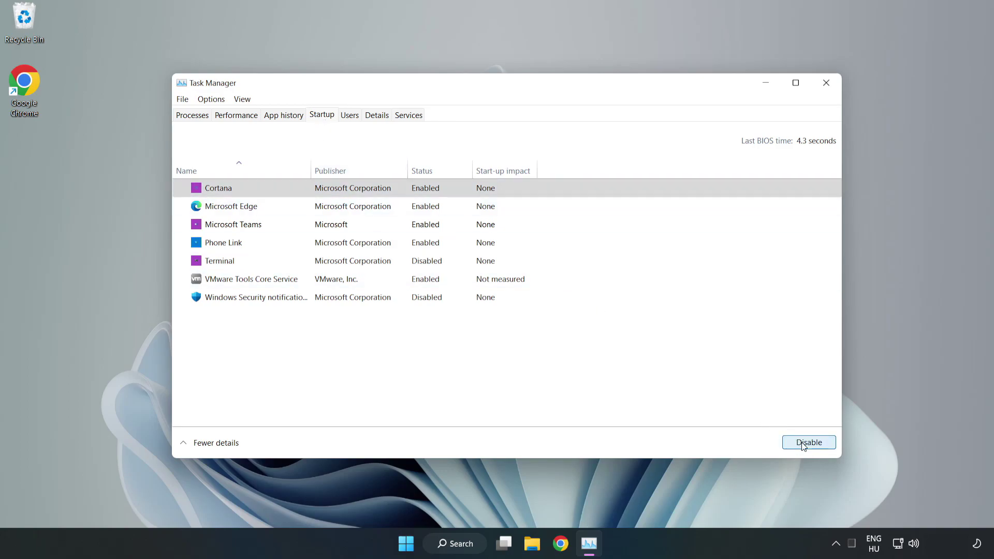
click(429, 204)
click(809, 443)
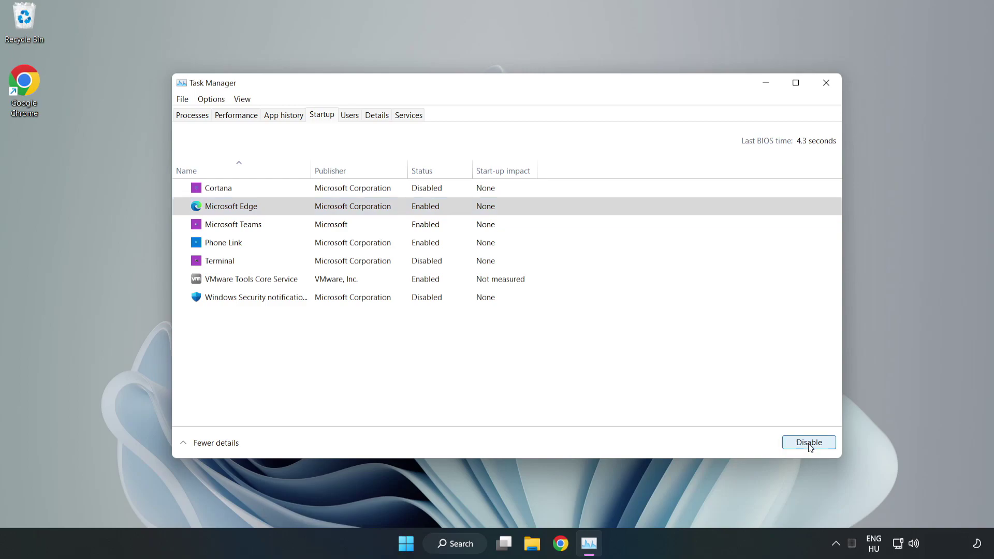
click(343, 228)
click(806, 444)
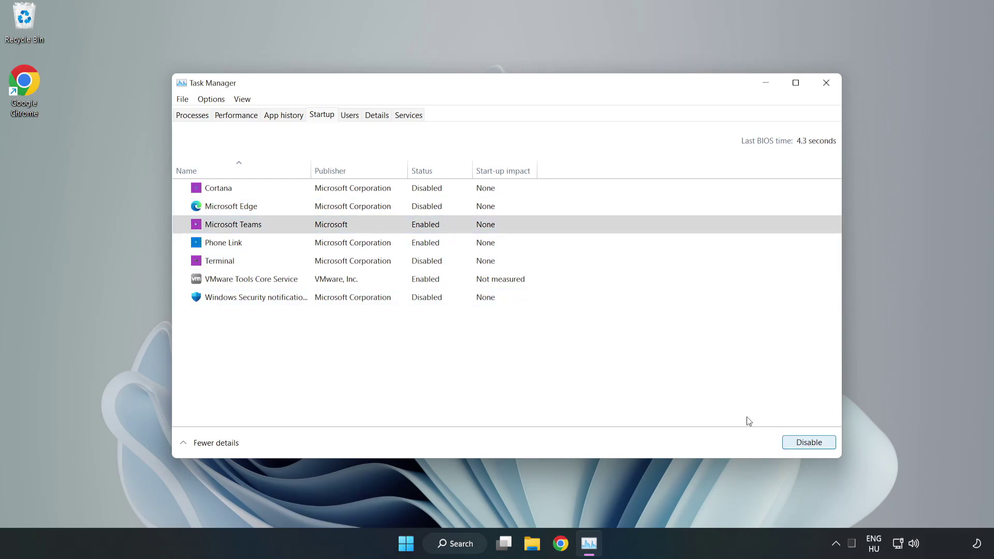
click(332, 247)
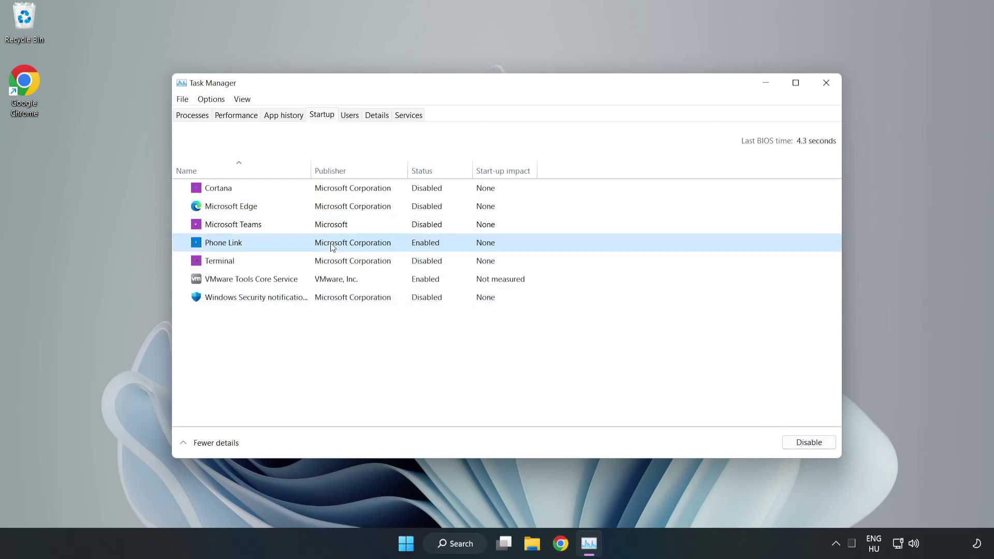
click(829, 446)
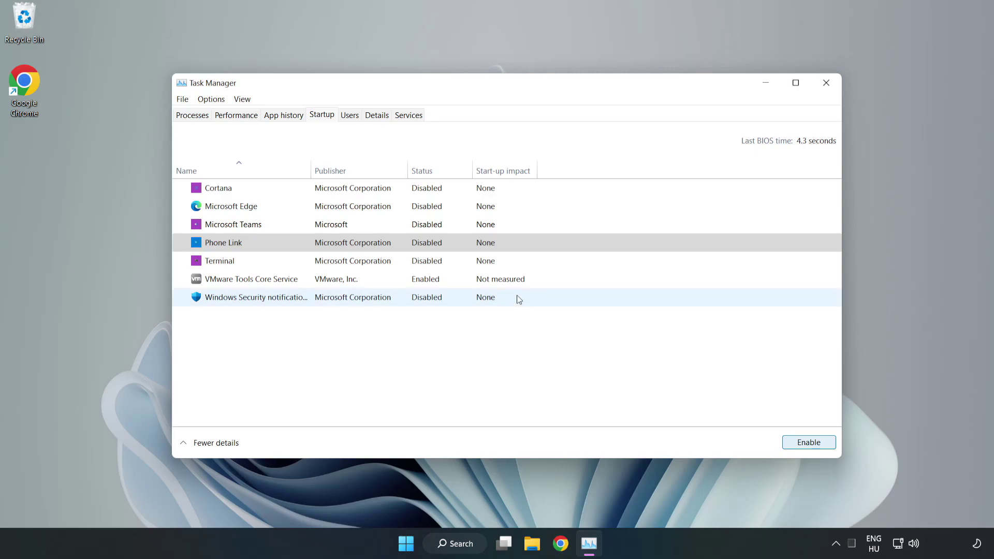
Step: Close Task Manager, search 'cmd', and bring up Command Prompt's launch options
click(826, 84)
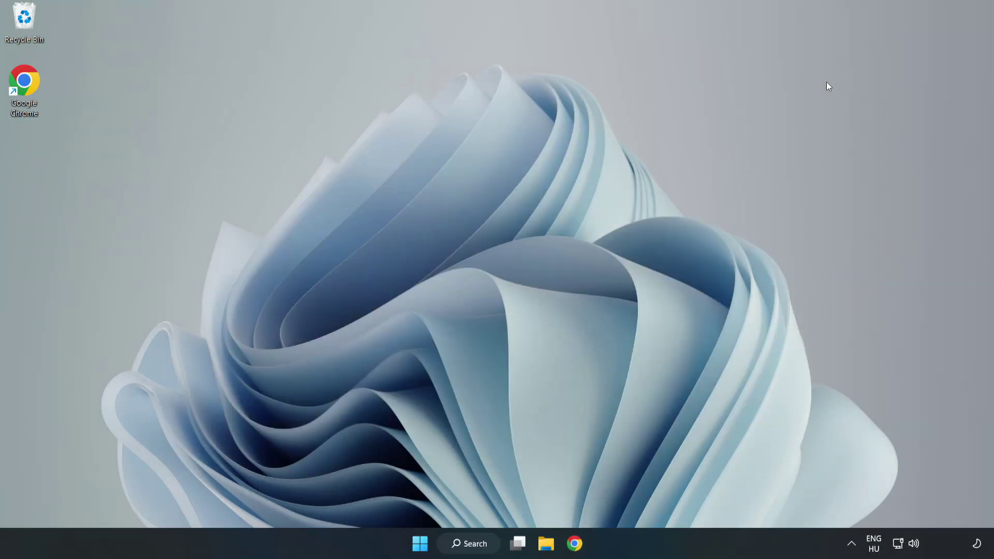
click(484, 540)
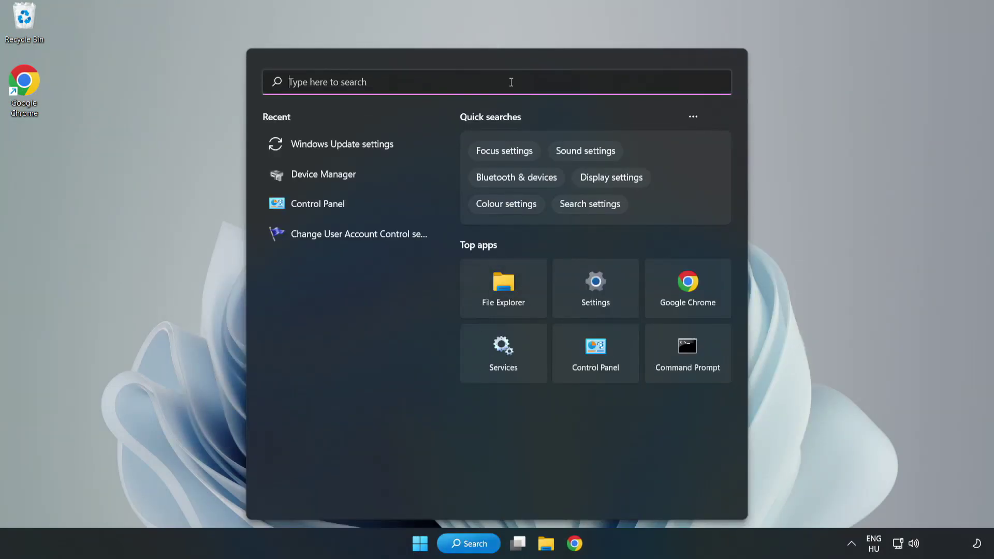
text(cmd)
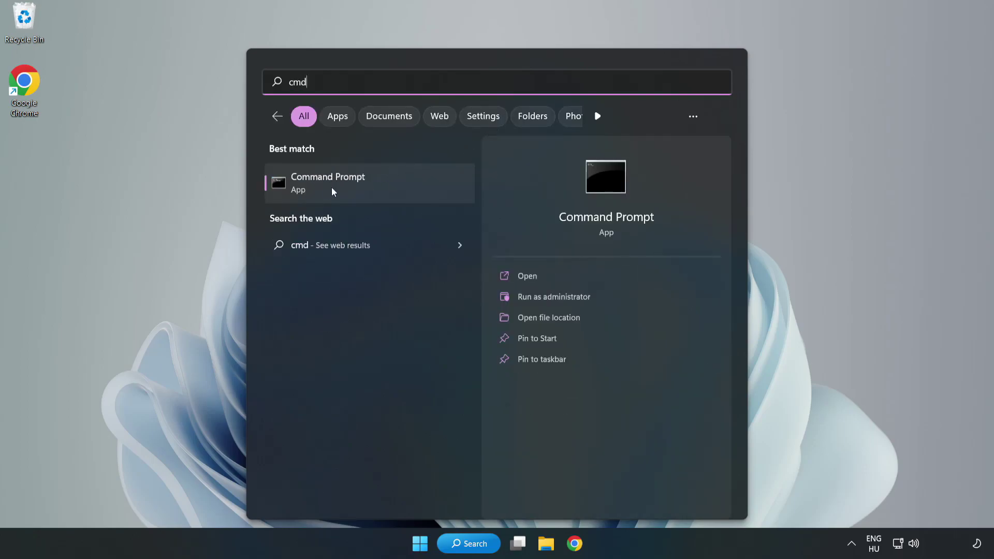
right_click(391, 188)
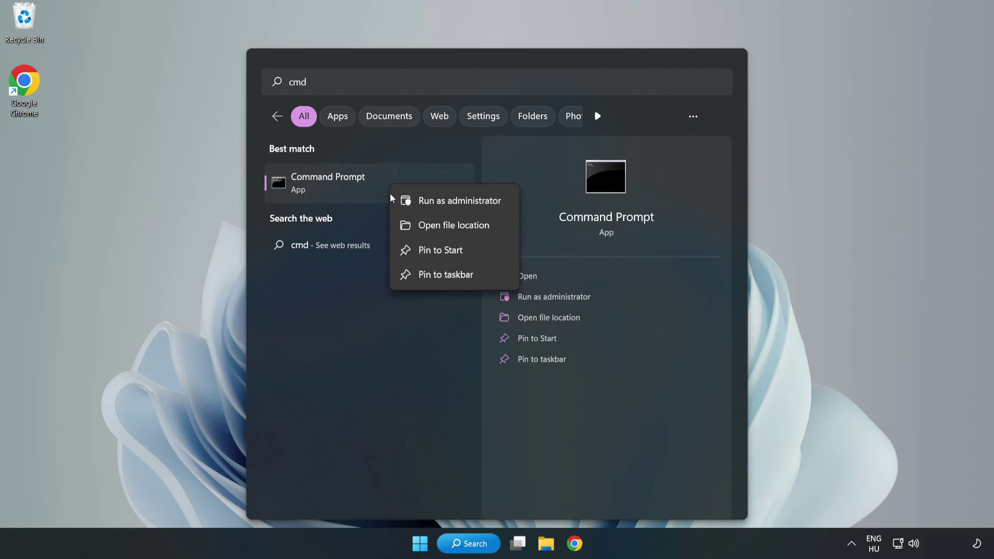
Step: Run sfc /scannow in an elevated Command Prompt, which finds no integrity violations, then close it
click(429, 202)
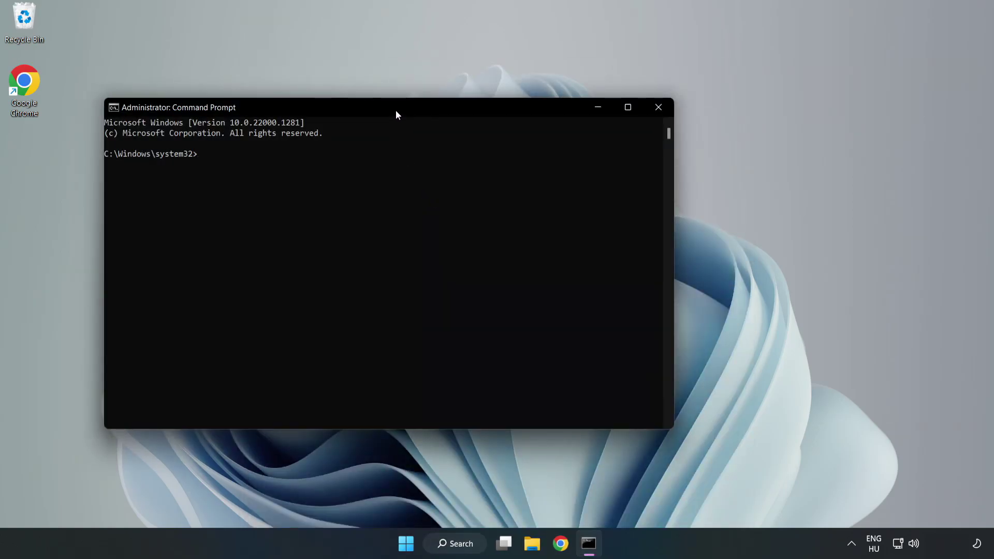
drag(395, 110, 505, 112)
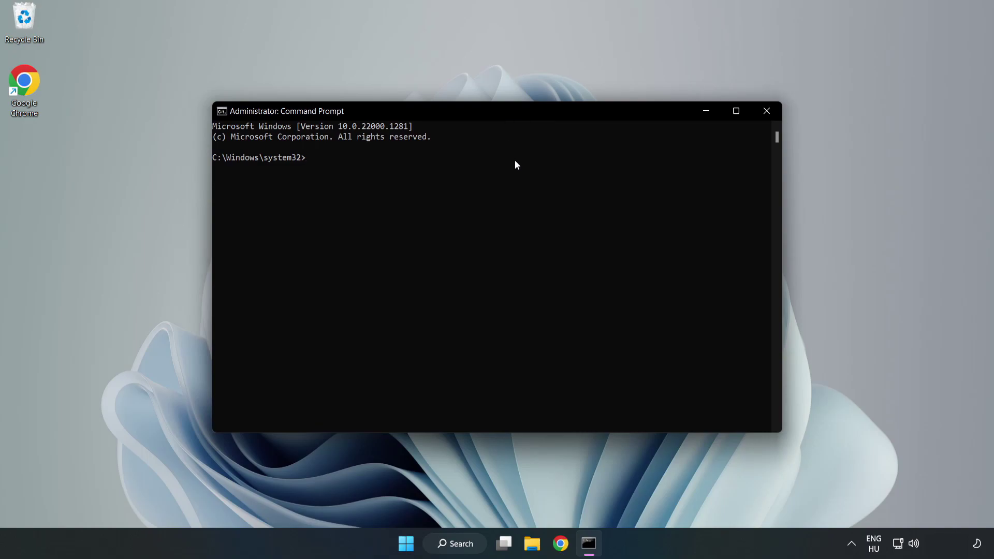
text(sfc)
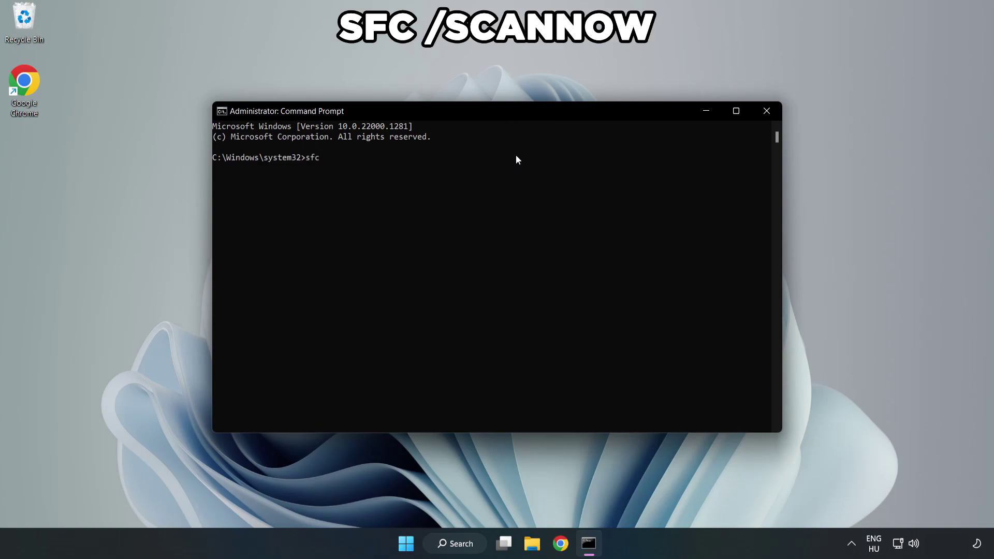
text( /scannow)
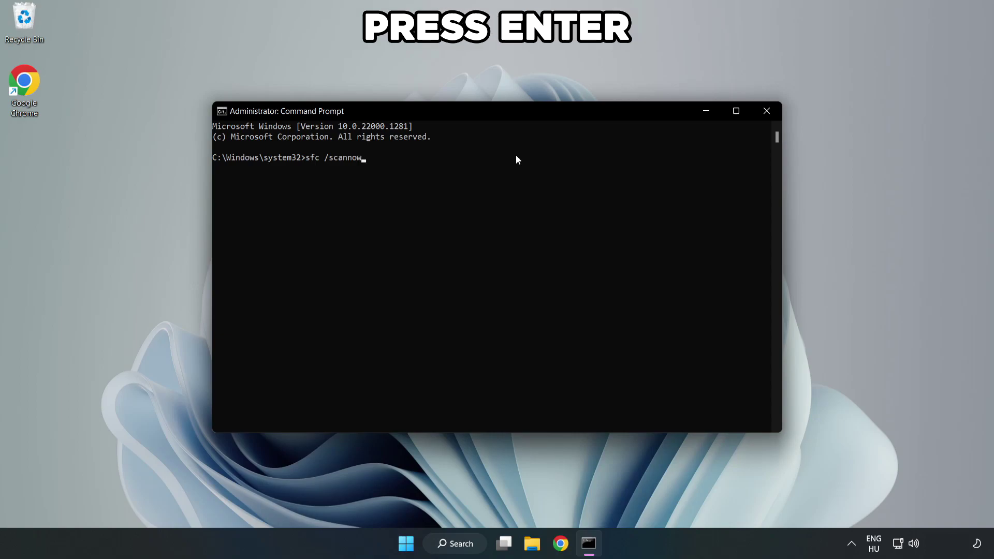
key(Return)
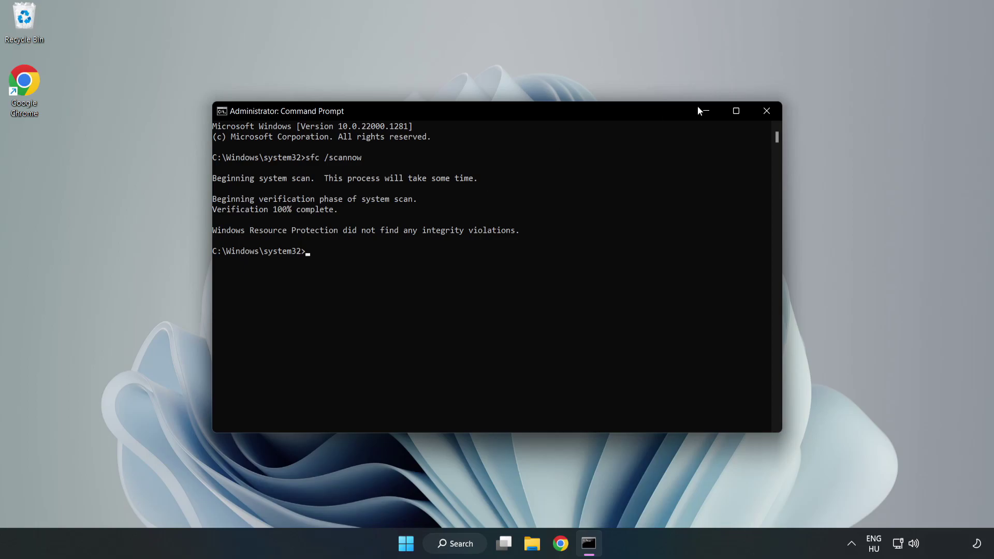
click(766, 118)
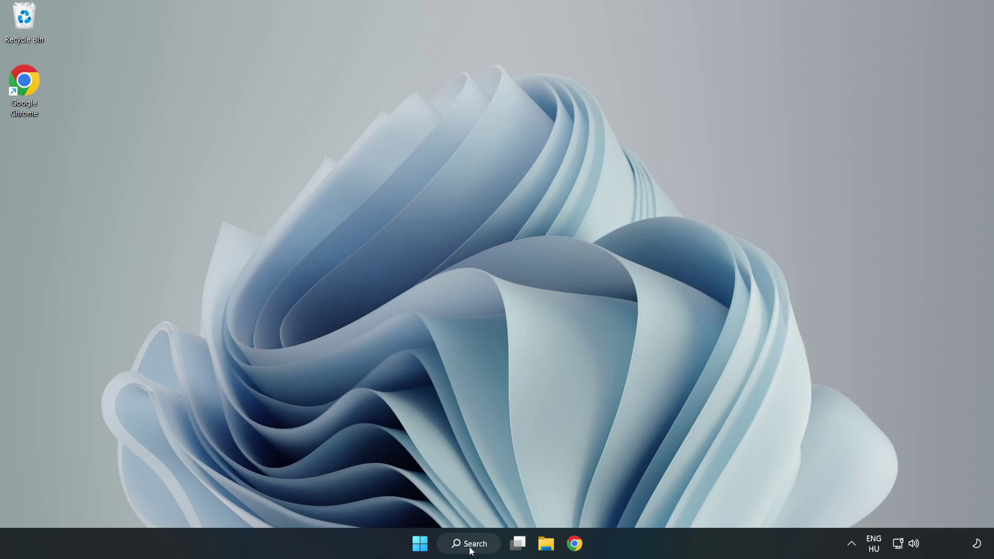
Step: Search Windows for 'security' to bring up the Windows Security app
click(471, 548)
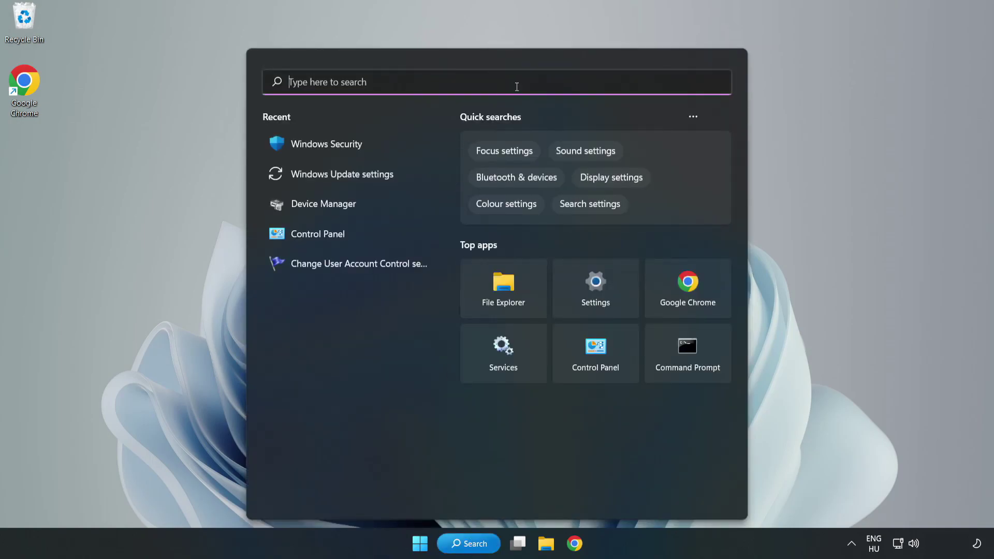
text(security)
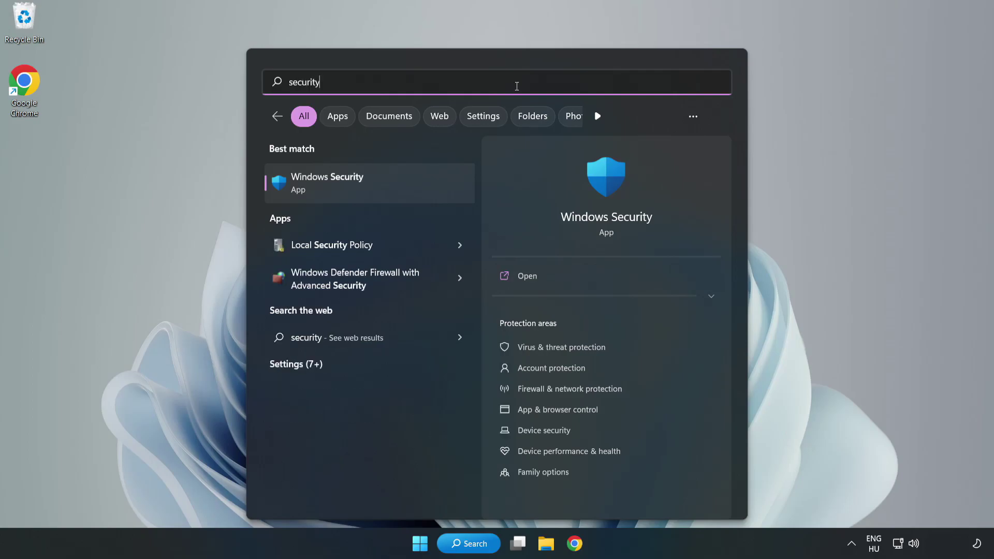
Step: Launch Windows Security and open Virus & threat protection's Manage settings, scrolled to Exclusions
click(360, 190)
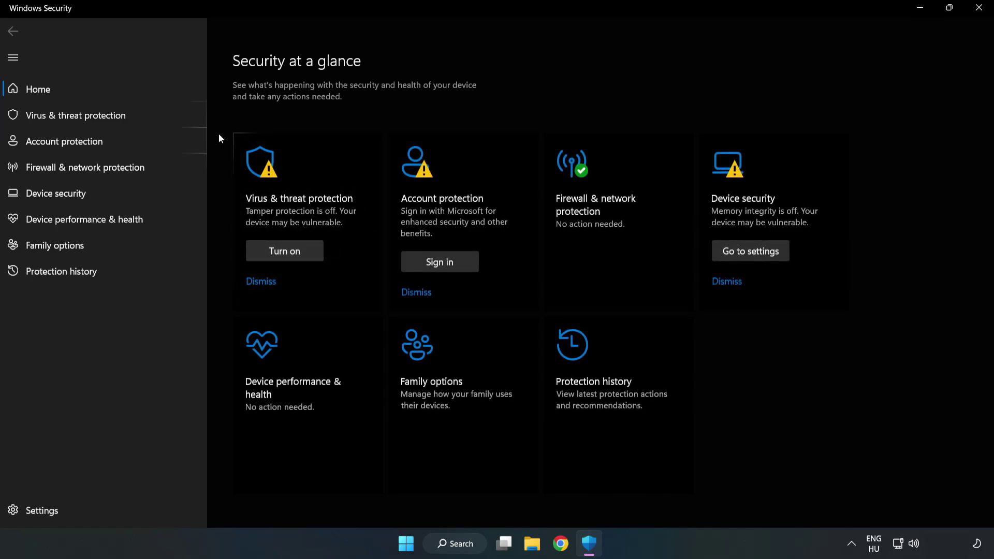
click(64, 115)
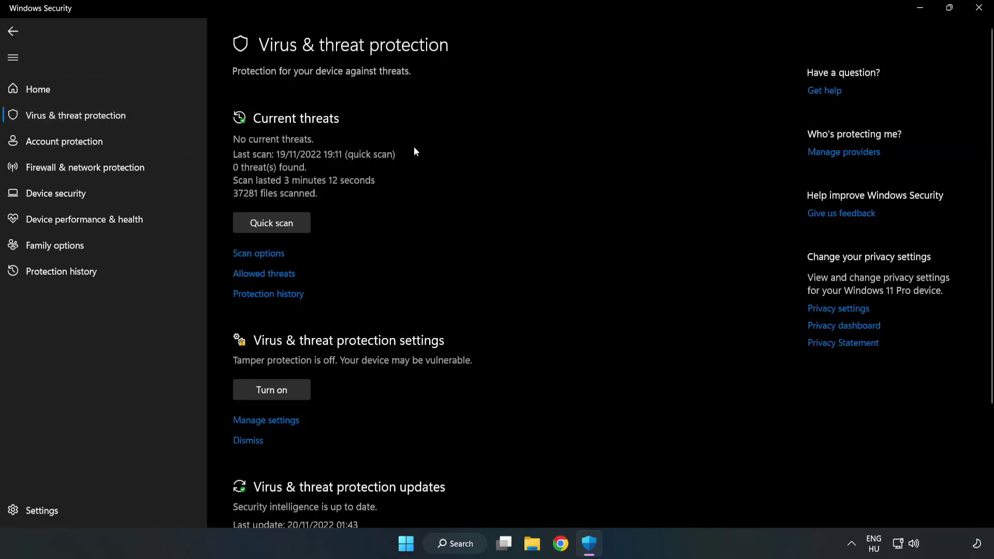
scroll(519, 203, down, 3)
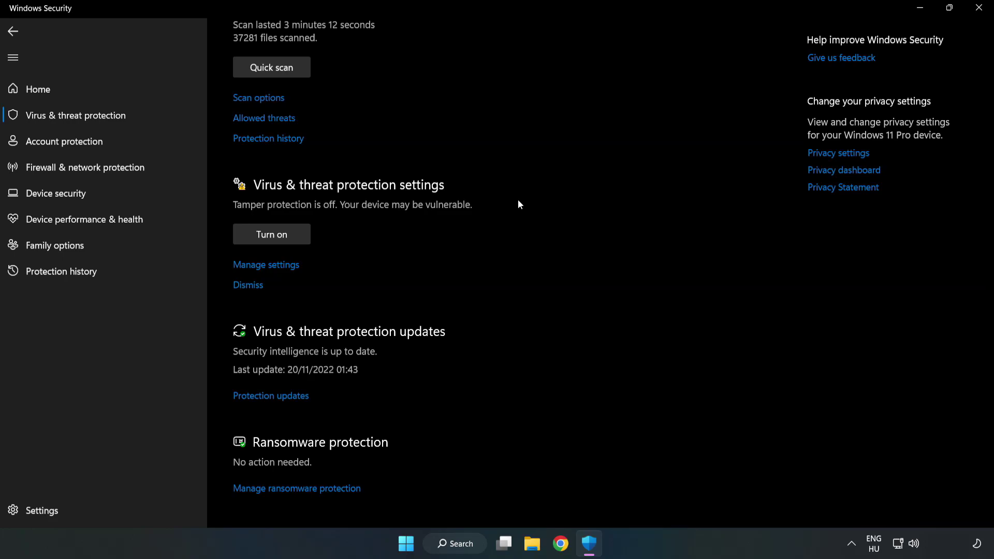
click(272, 269)
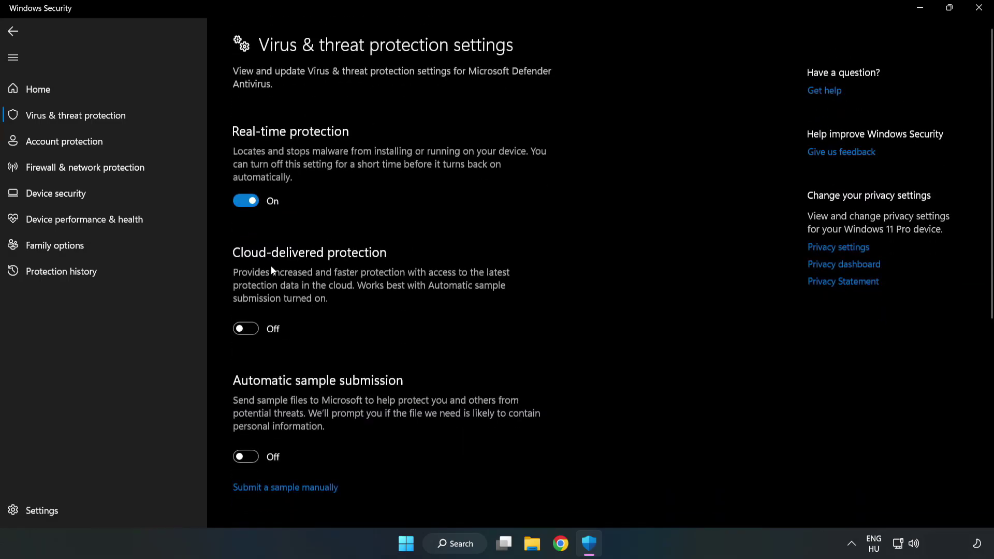
scroll(632, 261, down, 5)
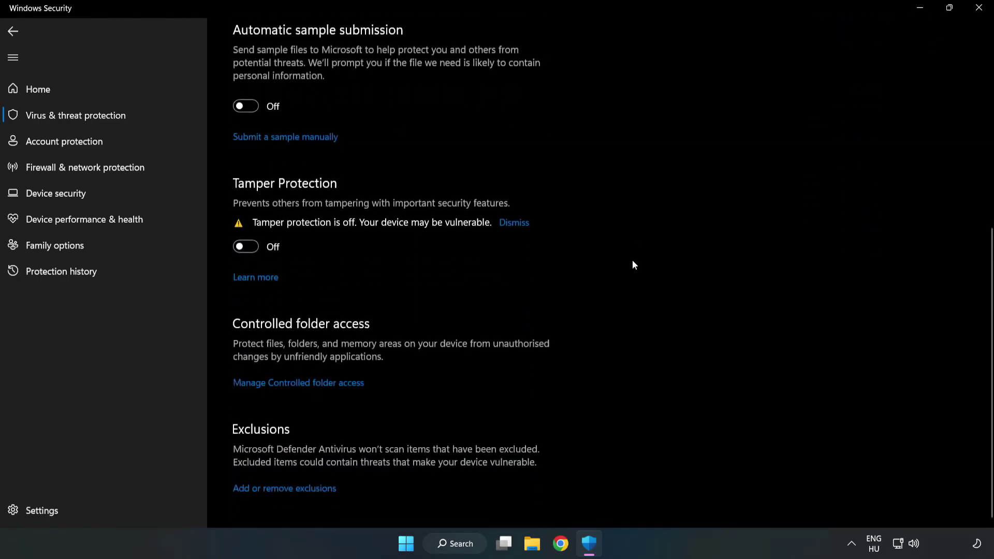
Step: Start adding a File-type exclusion from the Add or remove exclusions page
click(293, 490)
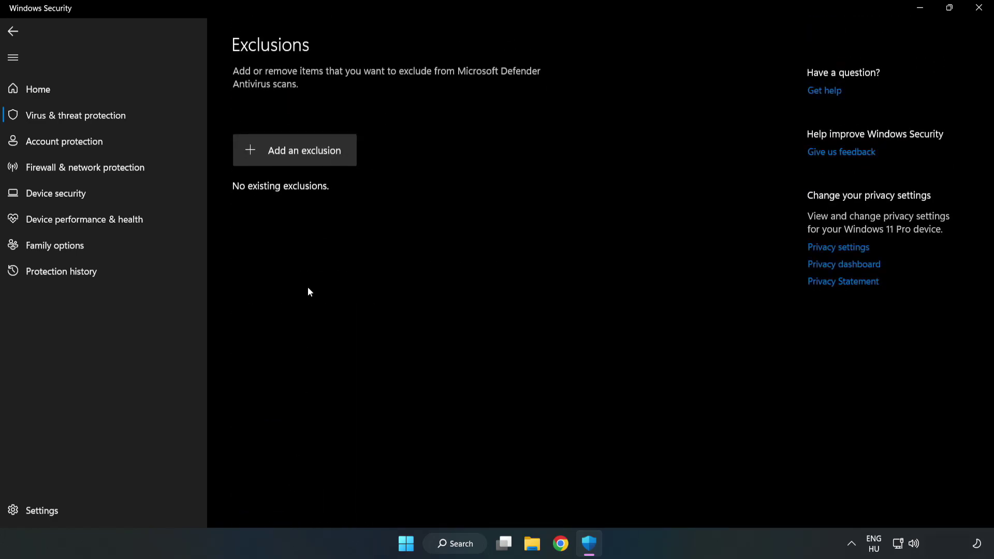
click(304, 155)
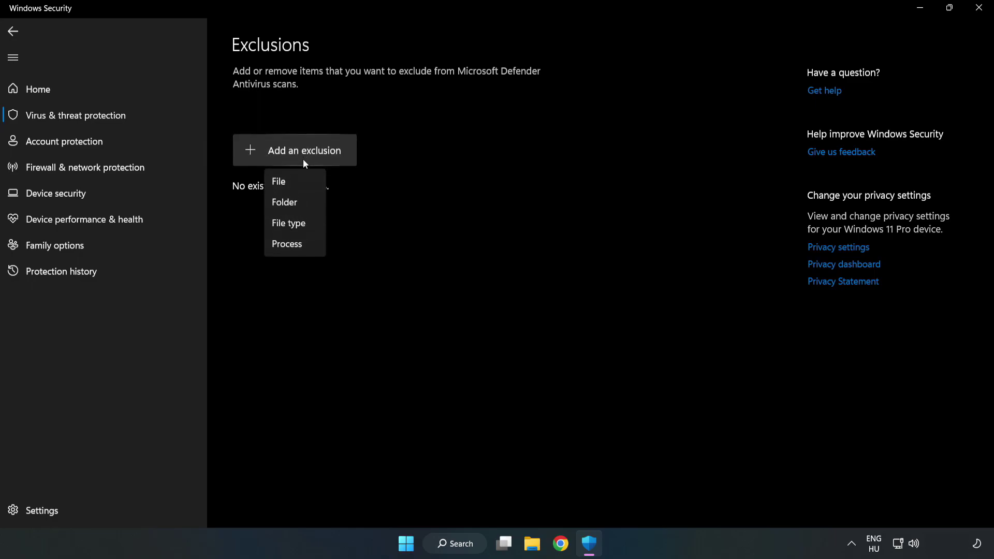
click(283, 183)
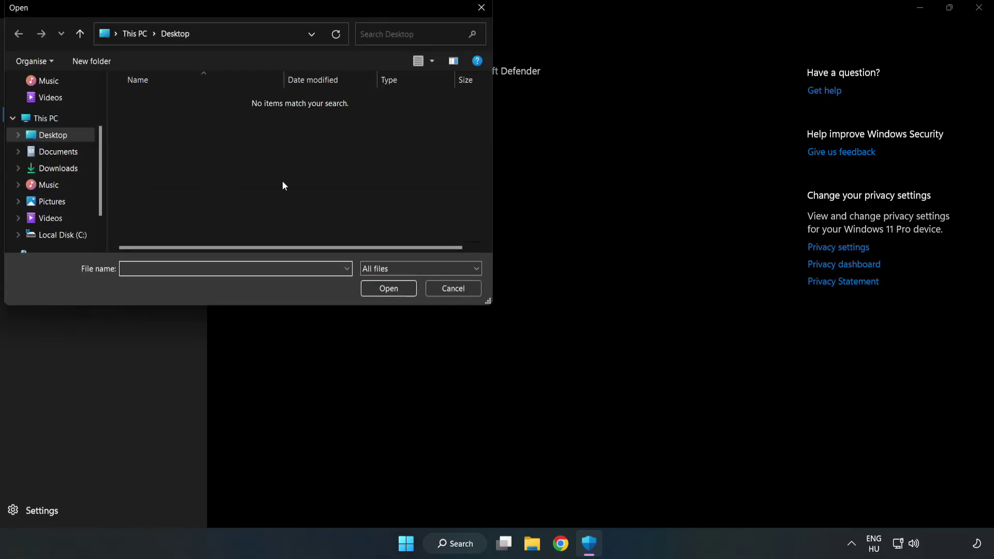
drag(267, 21, 458, 110)
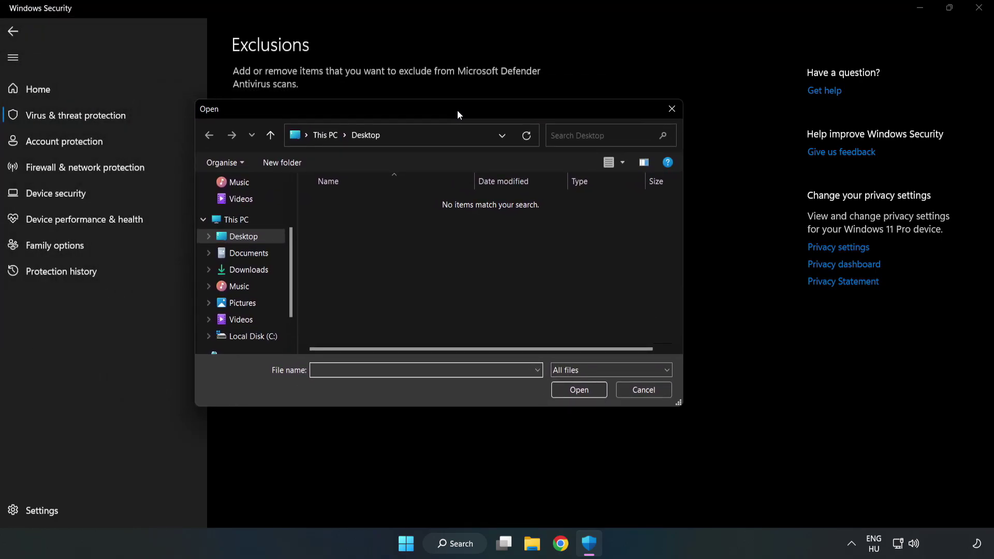
Step: Exclude the shortcut in C:\Program Files (x86)\NOT WORKING APP, then close Windows Security
click(265, 336)
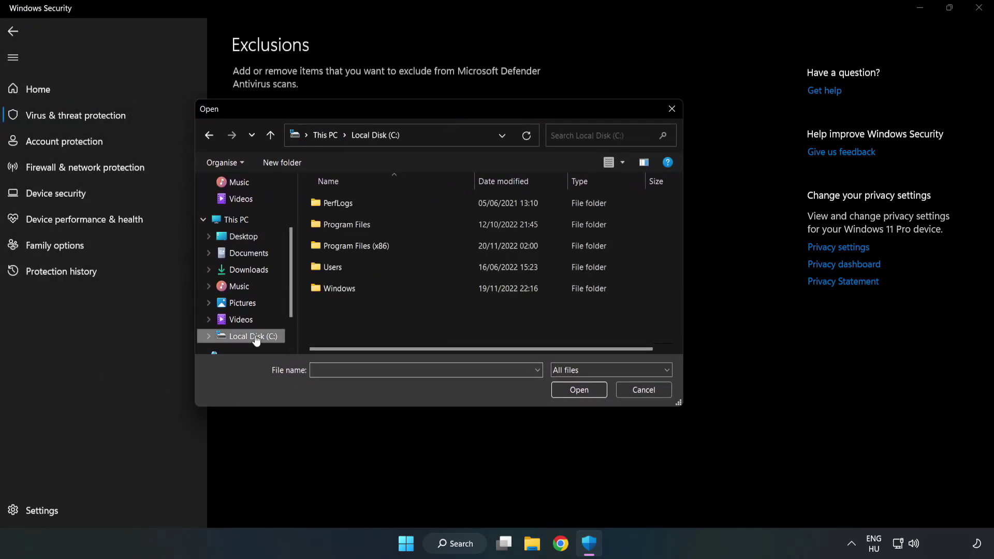
double_click(391, 247)
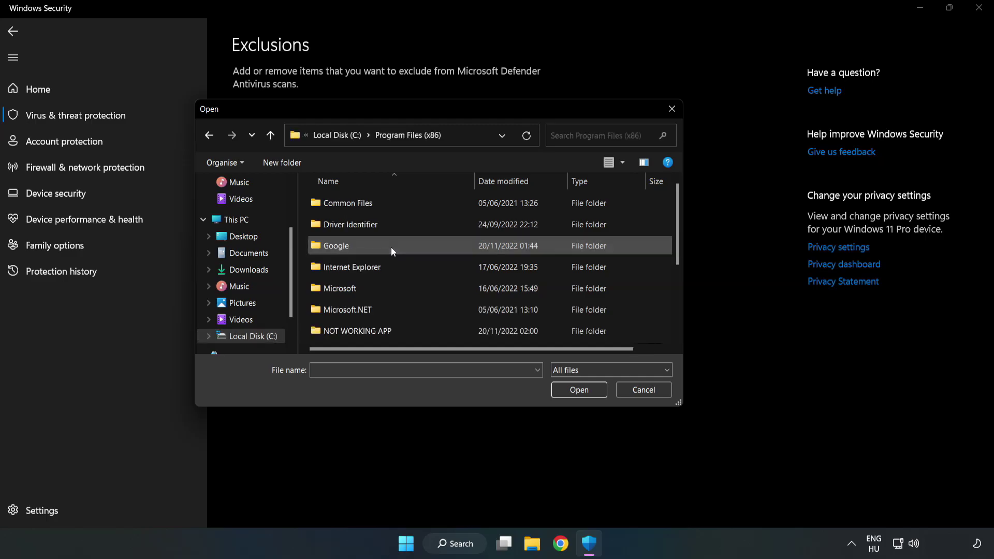
double_click(391, 330)
click(351, 204)
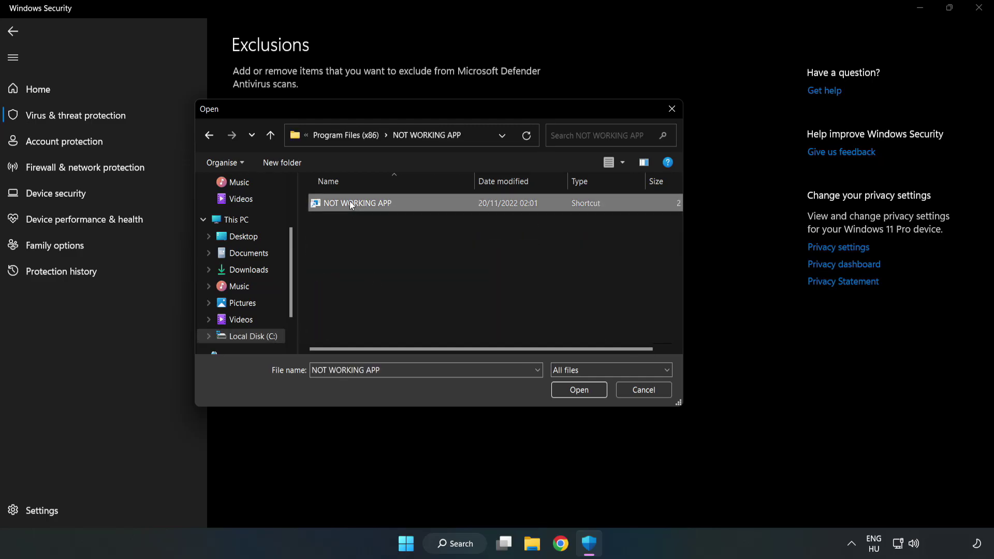
click(579, 390)
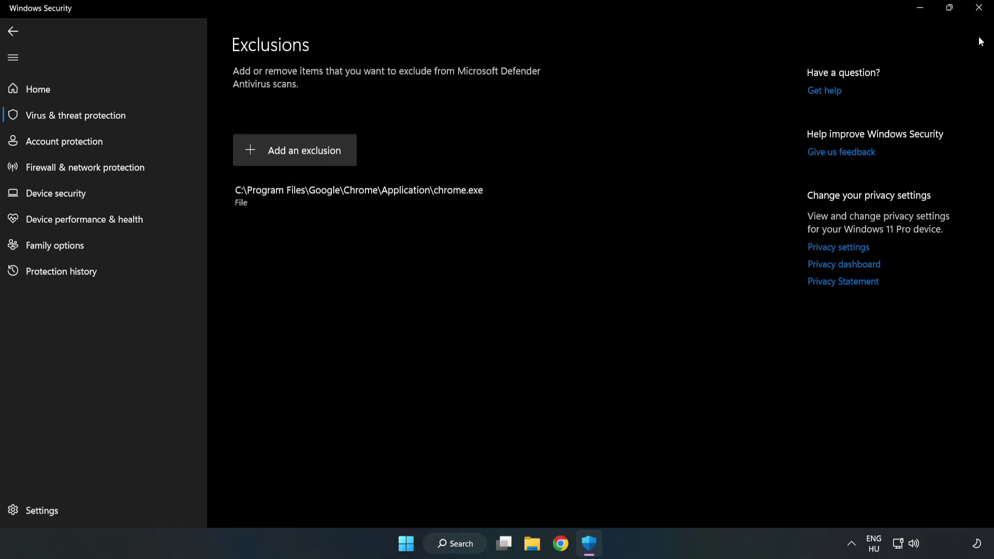
click(977, 10)
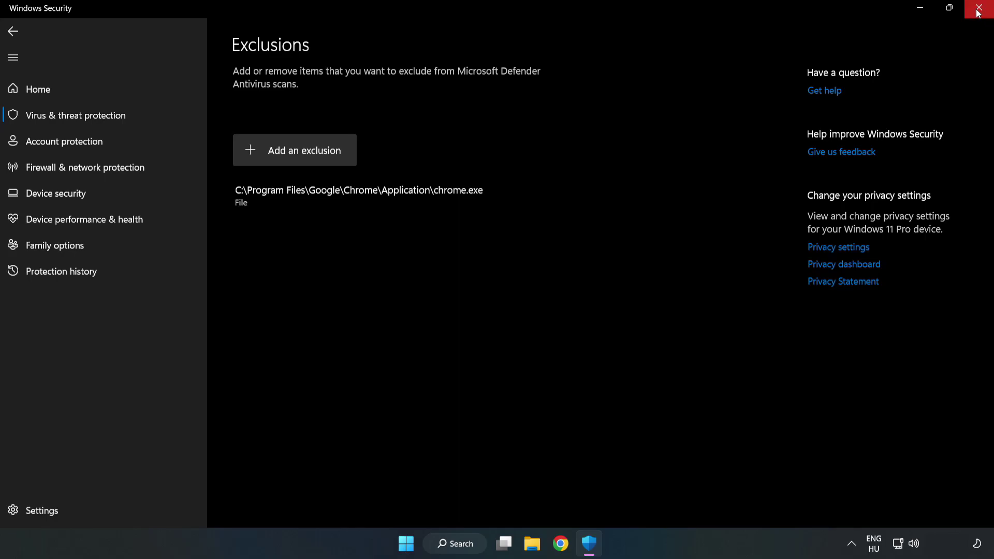